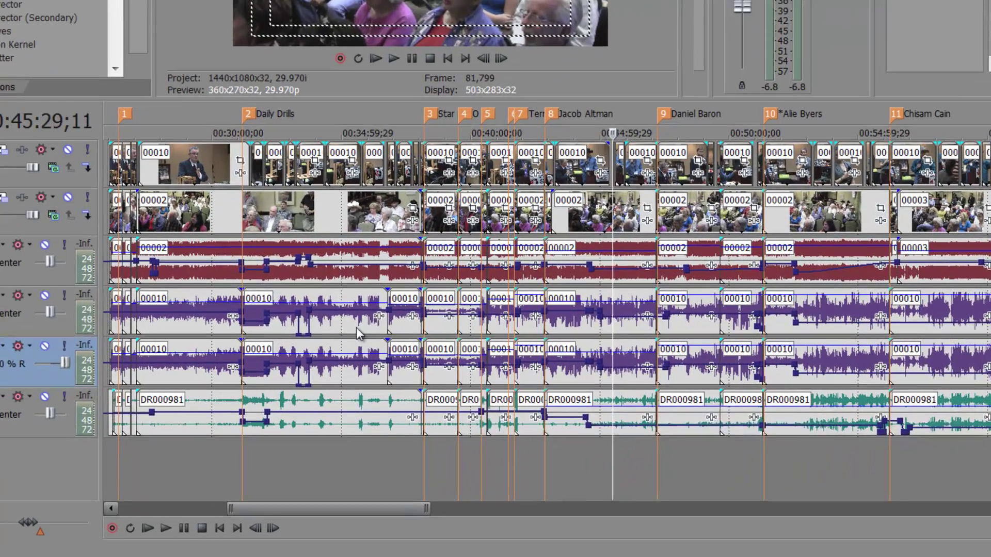
# Step: Edit the 00010 clip's envelope, undo and redo it, then select the red track and its event
pyautogui.click(319, 397)
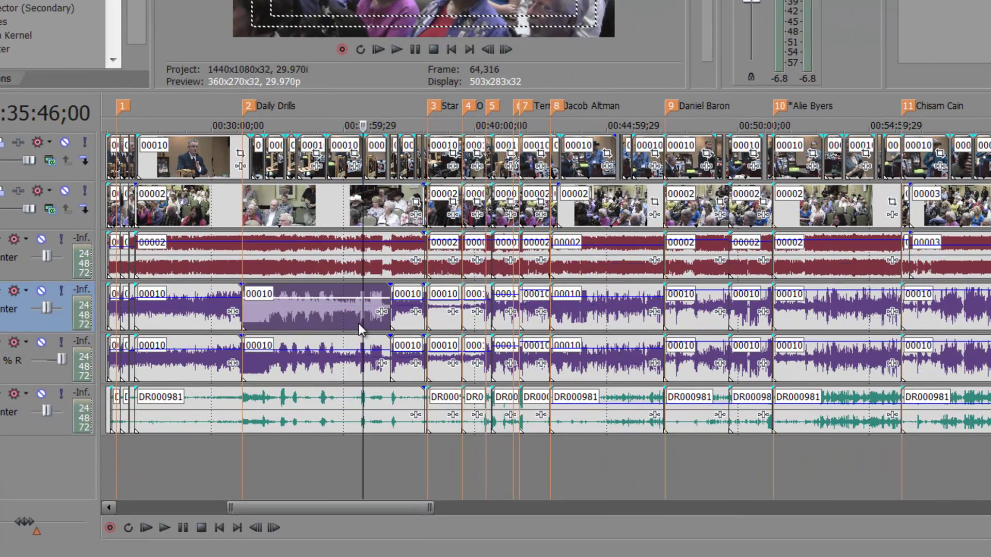
pyautogui.moveTo(358, 323); pyautogui.dragTo(332, 279)
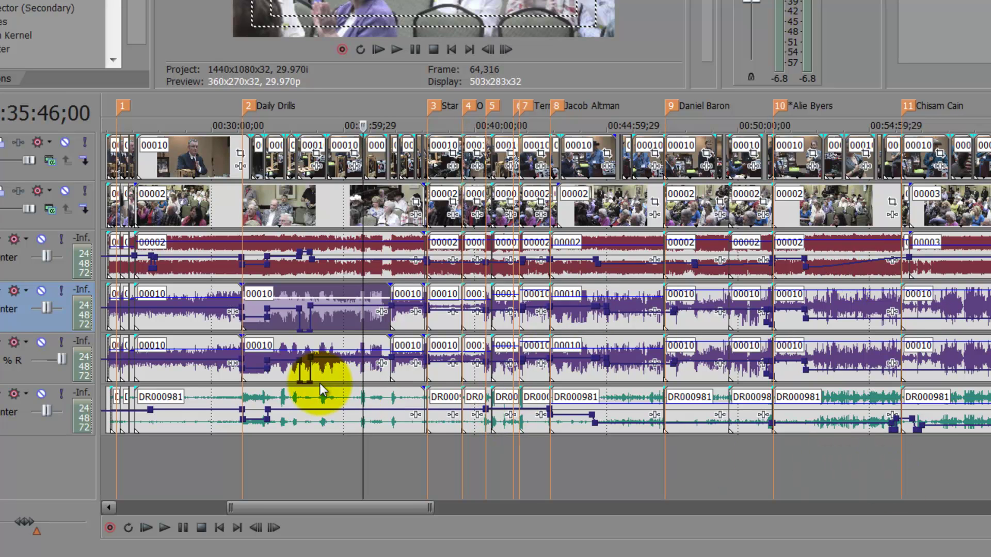
pyautogui.hotkey('ctrl', 'z')
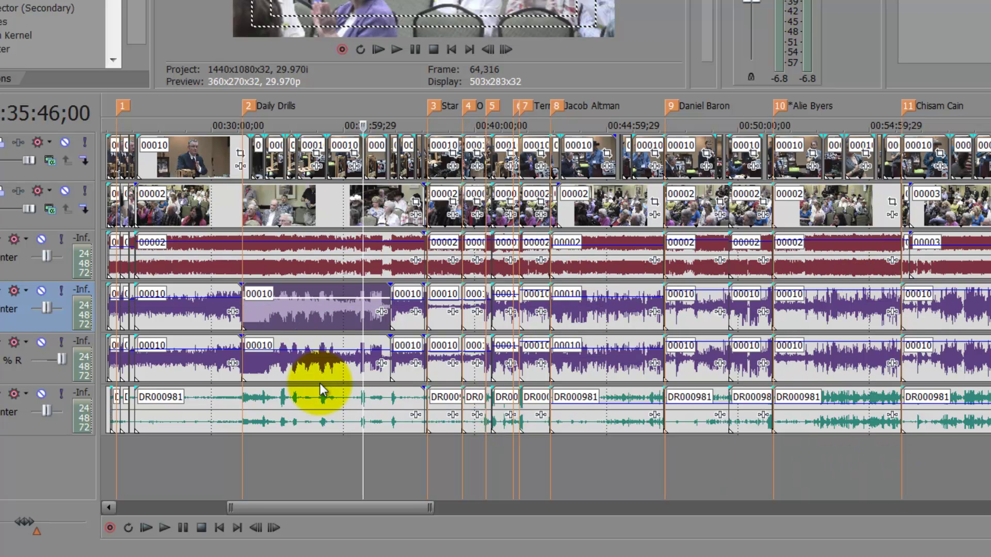
pyautogui.hotkey('ctrl', 'y')
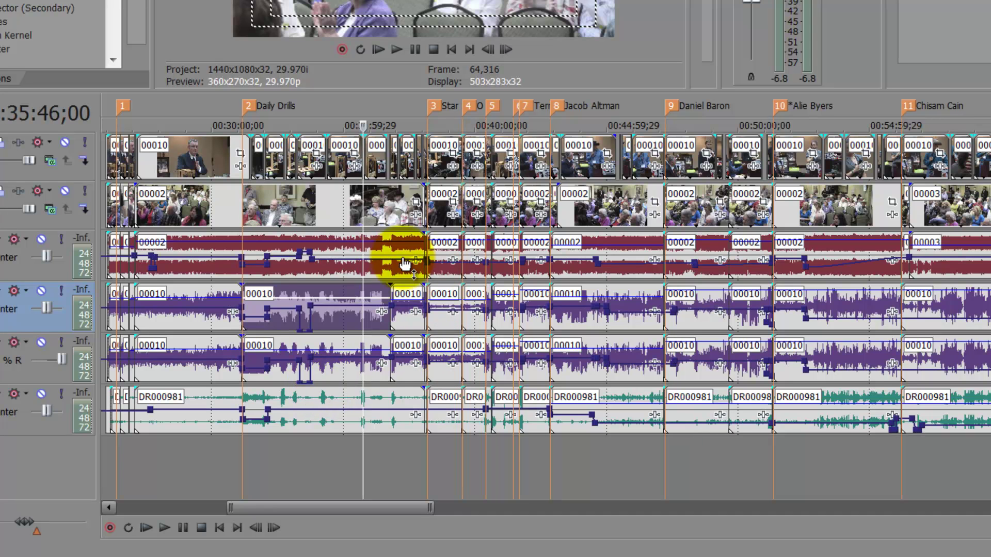
pyautogui.click(13, 273)
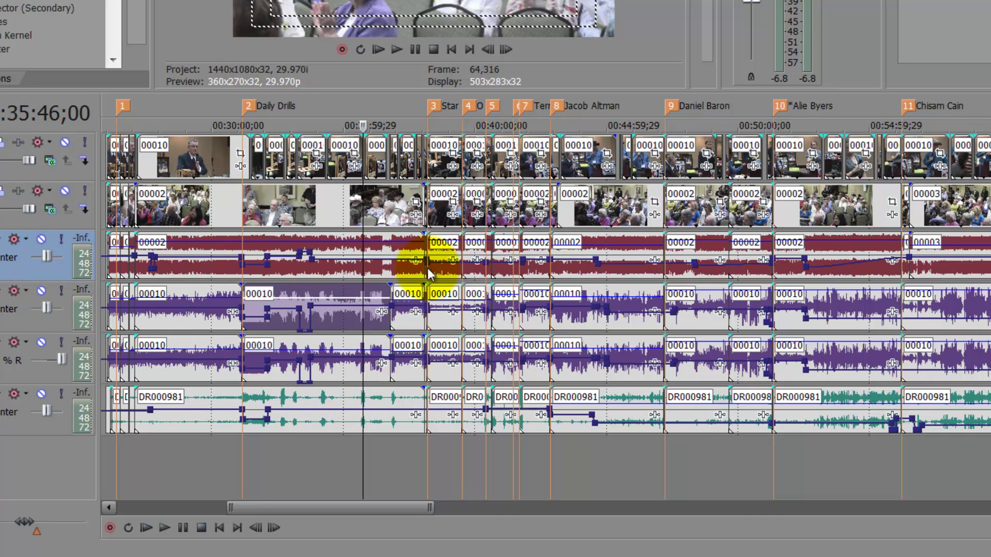
pyautogui.click(262, 270)
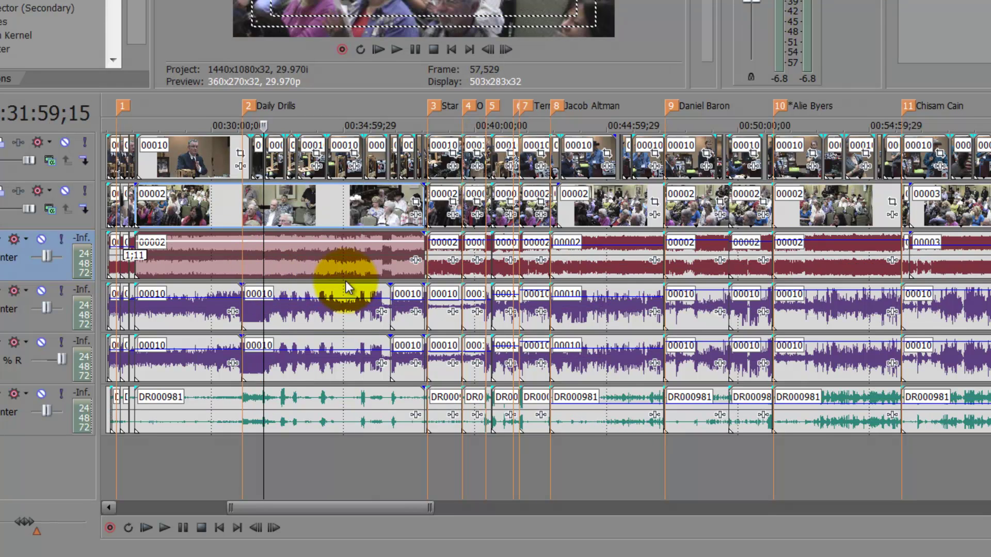
# Step: Select the first purple track's event and zoom the timeline out and back in around 02:08:50
pyautogui.click(329, 311)
pyautogui.scroll(-3, 330, 312)
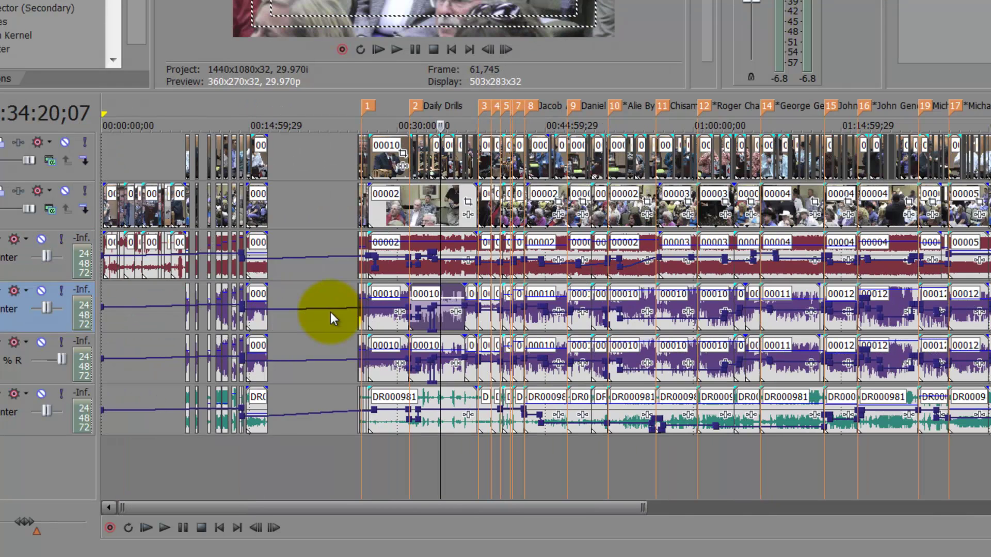
pyautogui.scroll(5, 330, 311)
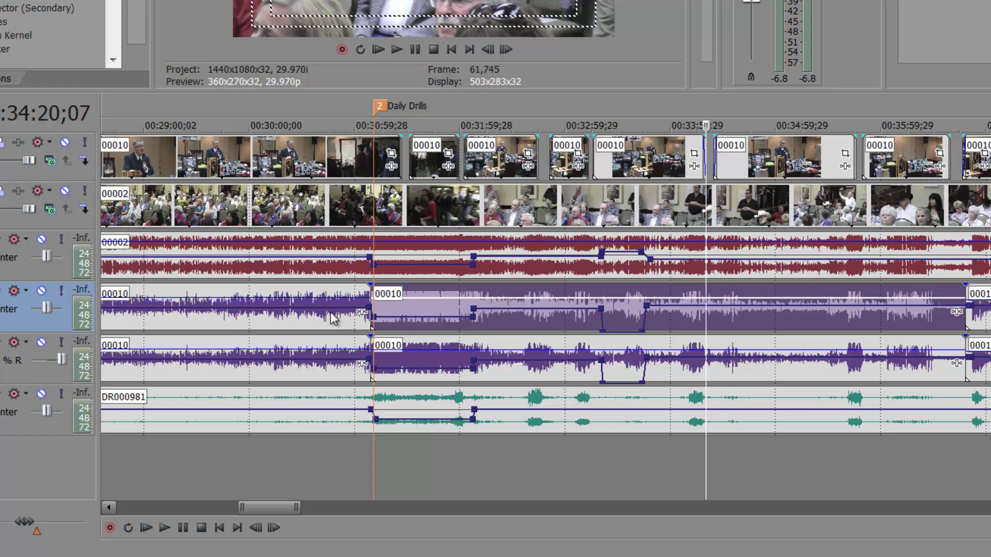
pyautogui.scroll(-3, 330, 312)
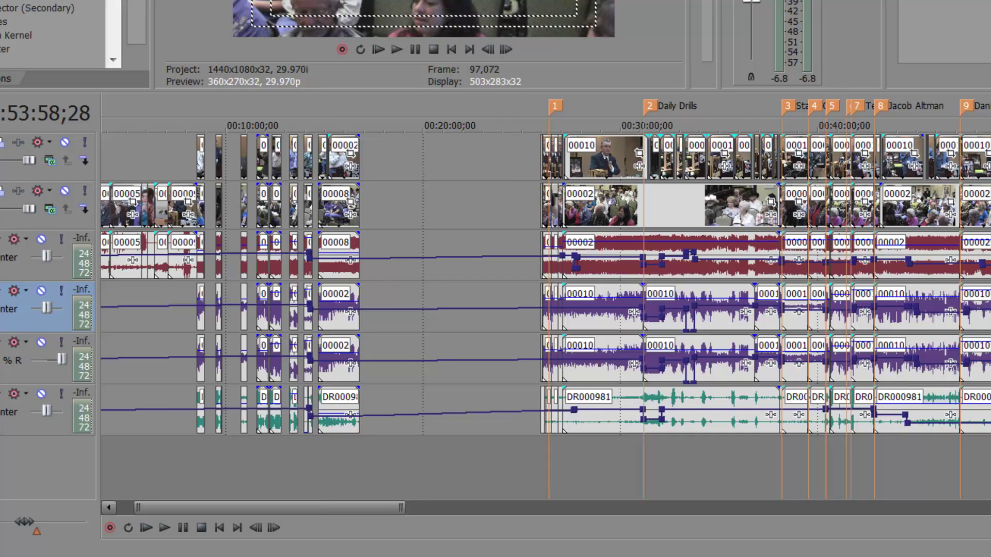
pyautogui.scroll(5, 771, 454)
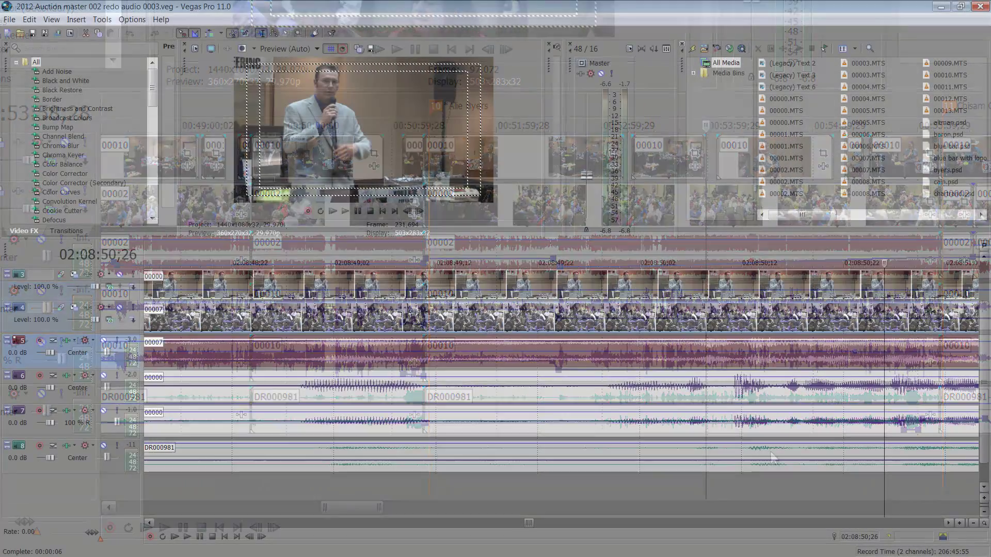
# Step: Play back from 02:08:50 while zooming out, stopping around 02:08:57
pyautogui.scroll(-5, 534, 363)
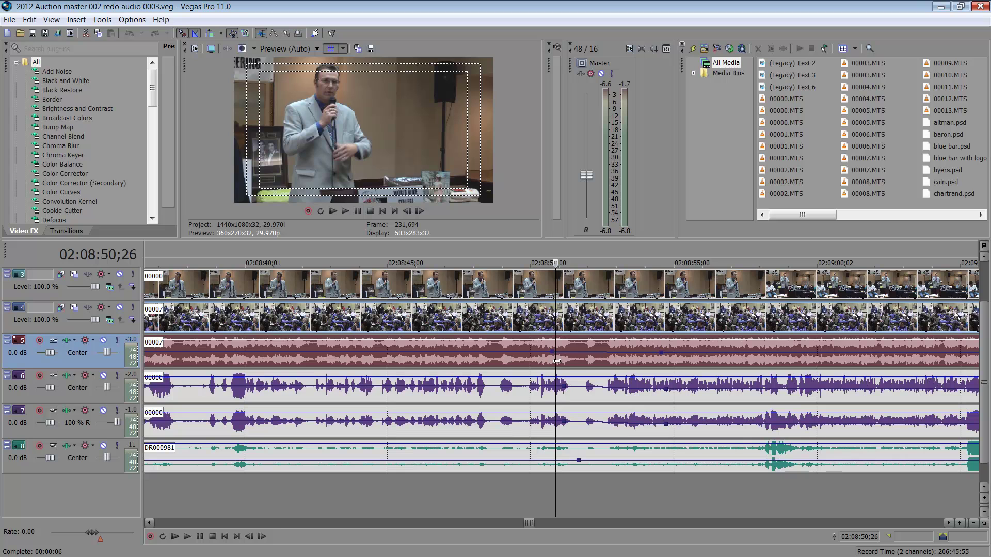
pyautogui.press('space')
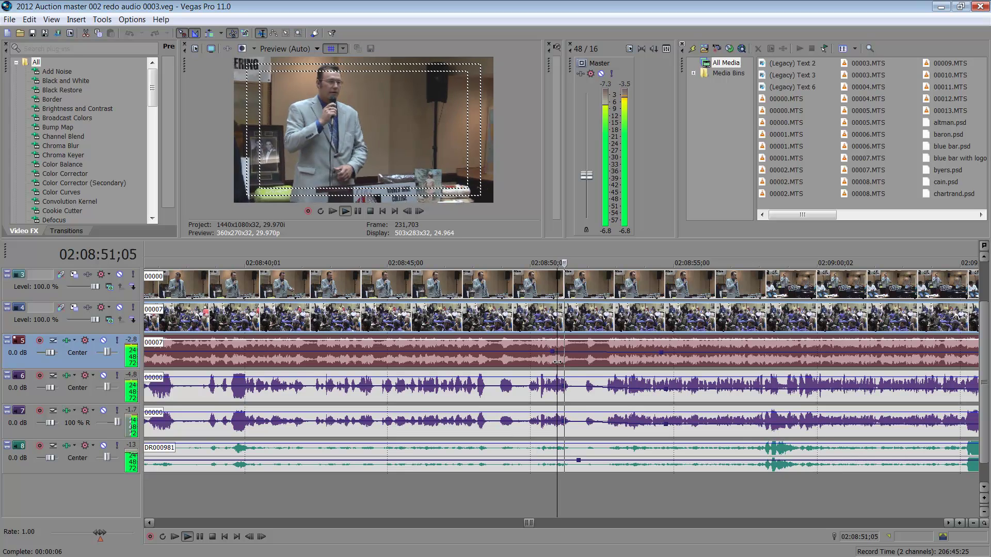
pyautogui.scroll(-2, 557, 361)
pyautogui.scroll(-2, 557, 361)
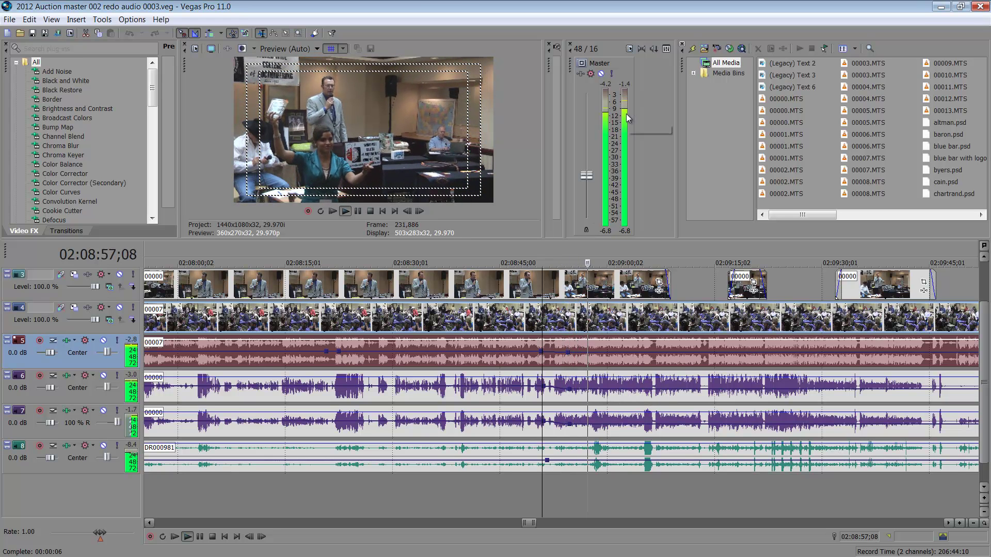
pyautogui.press('Return')
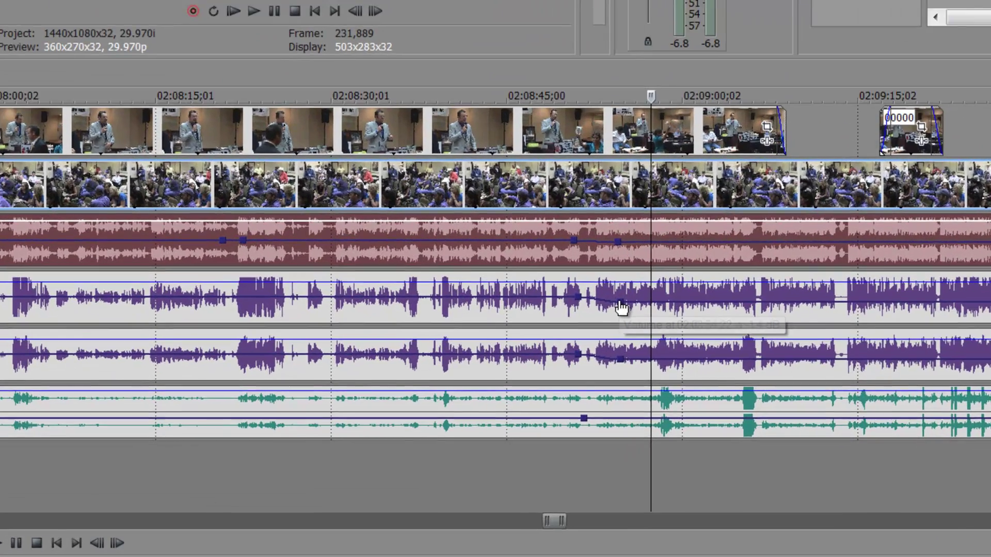
# Step: Reset the first purple track's volume envelope to 0.0 dB, then lower it to -8.7 dB
pyautogui.moveTo(579, 377); pyautogui.dragTo(580, 375)
pyautogui.moveTo(623, 299); pyautogui.dragTo(623, 297)
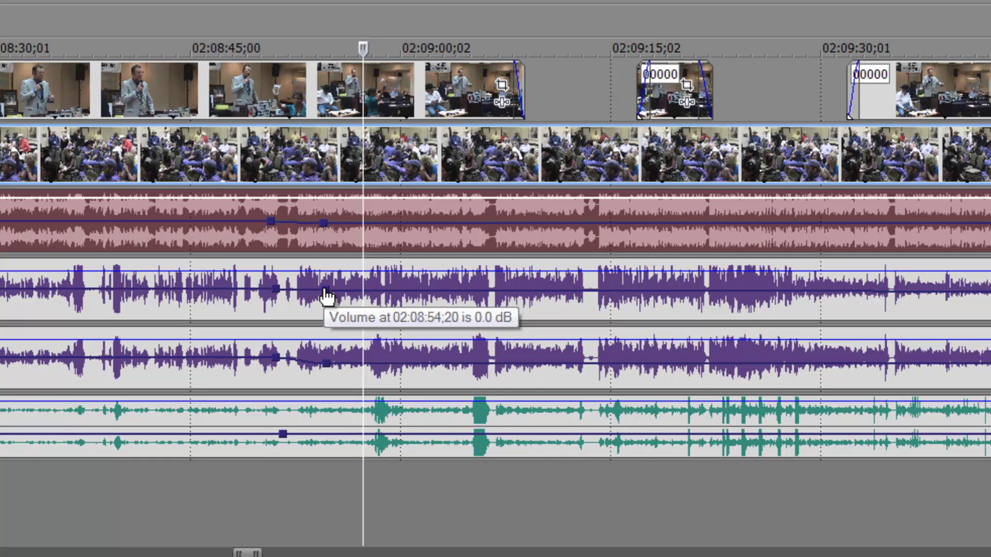
pyautogui.moveTo(380, 293); pyautogui.dragTo(384, 312)
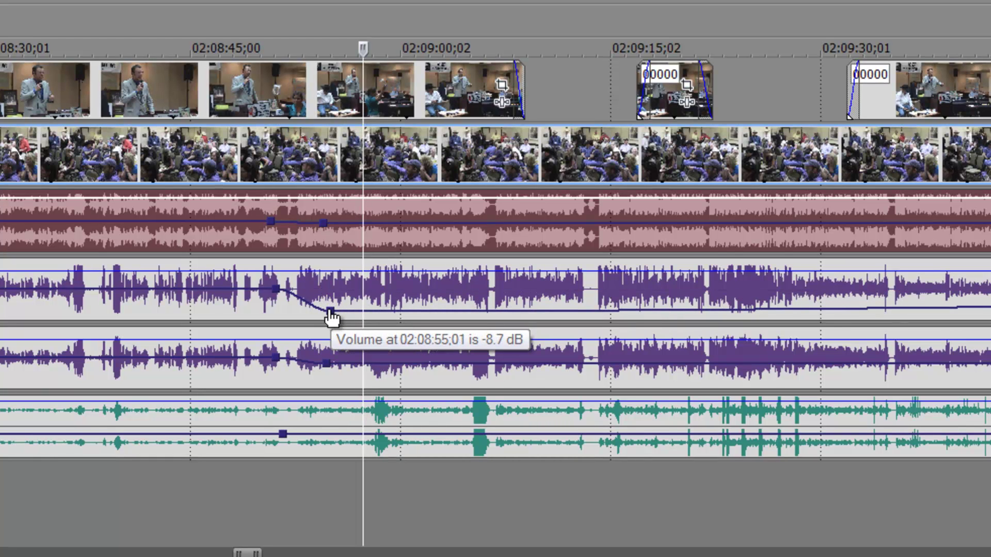
# Step: Add volume points at 02:08:58;06 and 02:09:01;23, moving the latter to 02:09:03;09
pyautogui.doubleClick(375, 311)
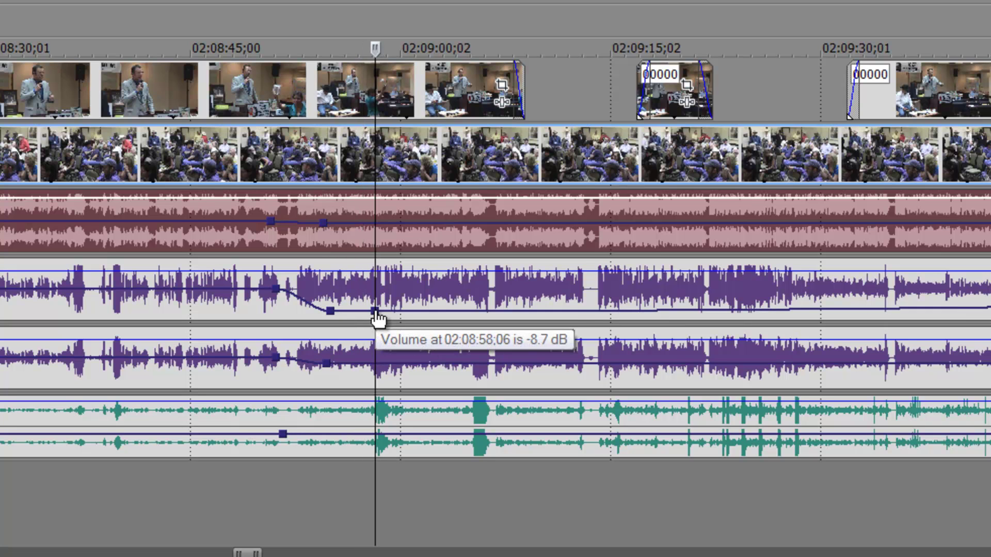
pyautogui.doubleClick(424, 311)
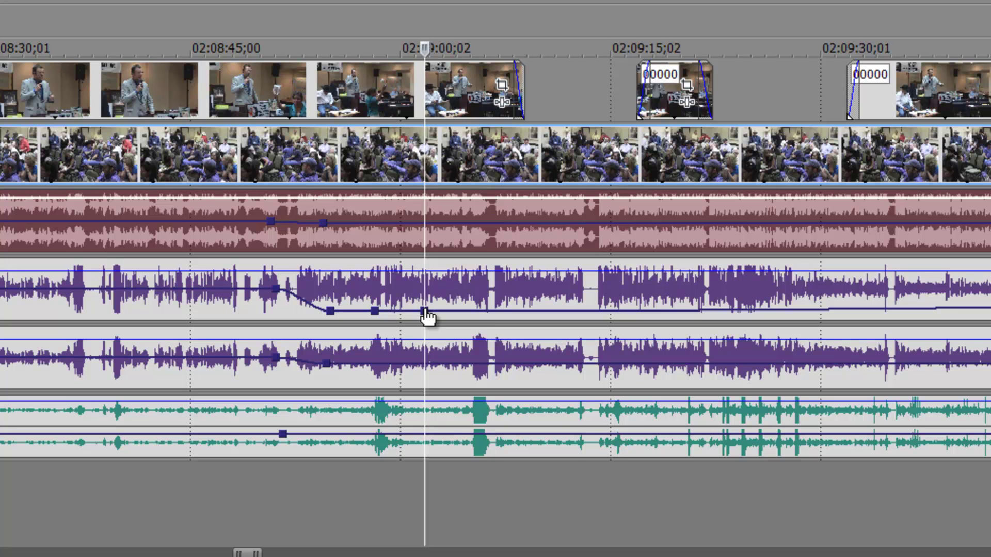
pyautogui.moveTo(424, 311); pyautogui.dragTo(446, 311)
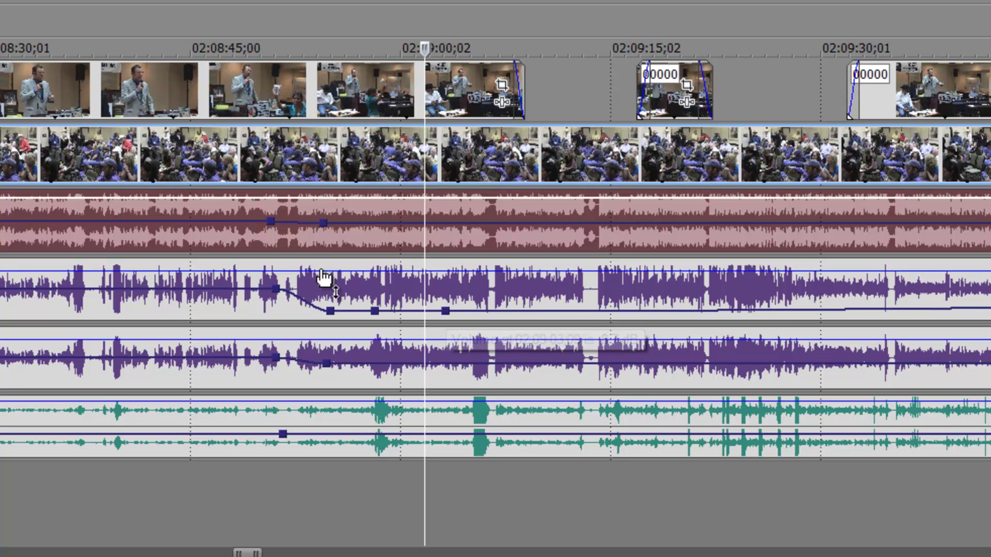
pyautogui.click(370, 242)
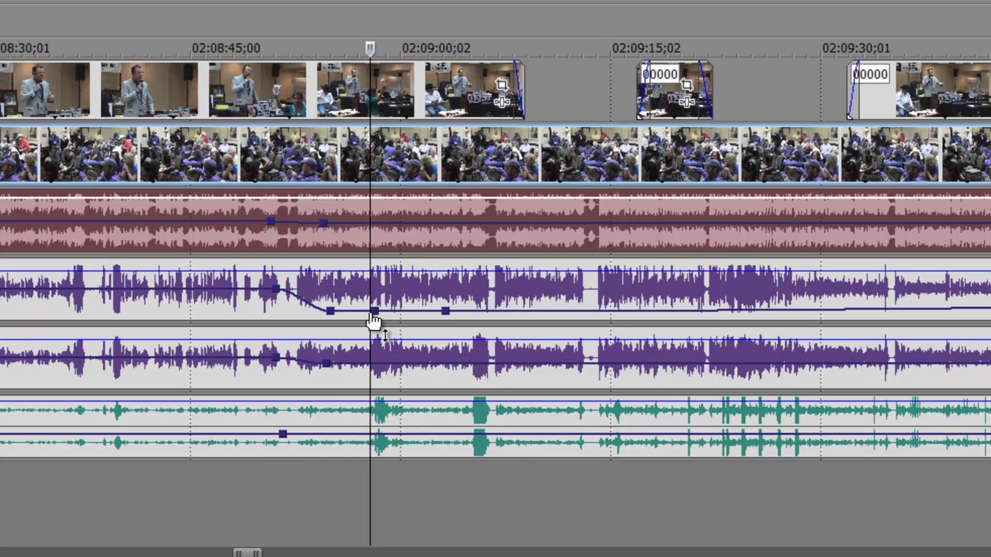
# Step: Narrow the dip into a short notch rising back to -1.4 dB at 02:09:00;23
pyautogui.moveTo(371, 324)
pyautogui.moveTo(372, 324); pyautogui.dragTo(361, 298)
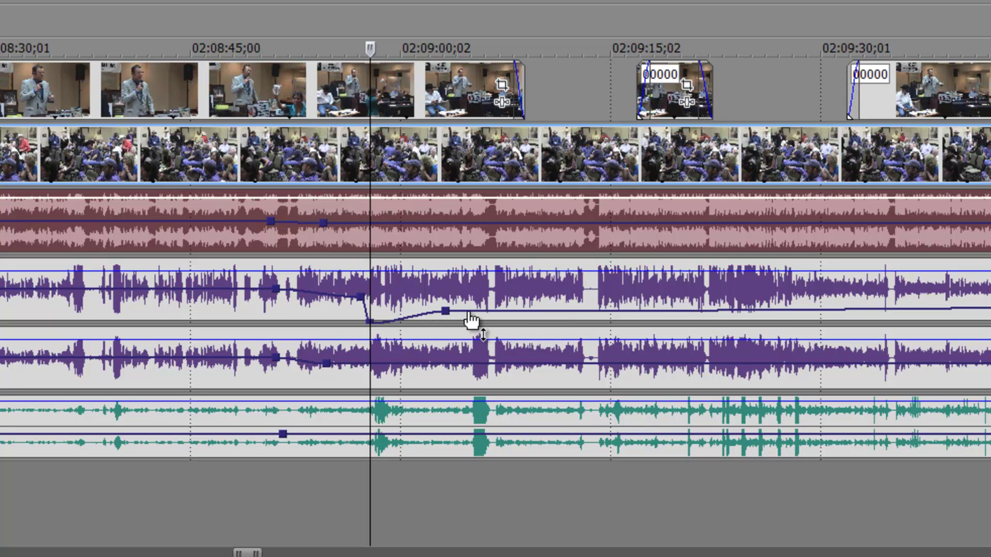
pyautogui.moveTo(445, 311); pyautogui.dragTo(410, 302)
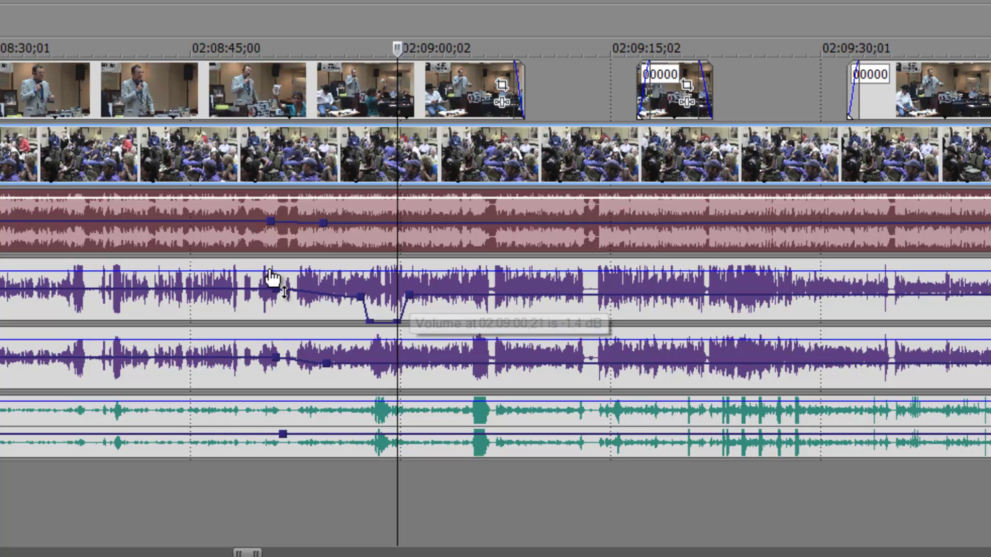
# Step: Select the purple track's event and play back to hear the notch
pyautogui.click(324, 317)
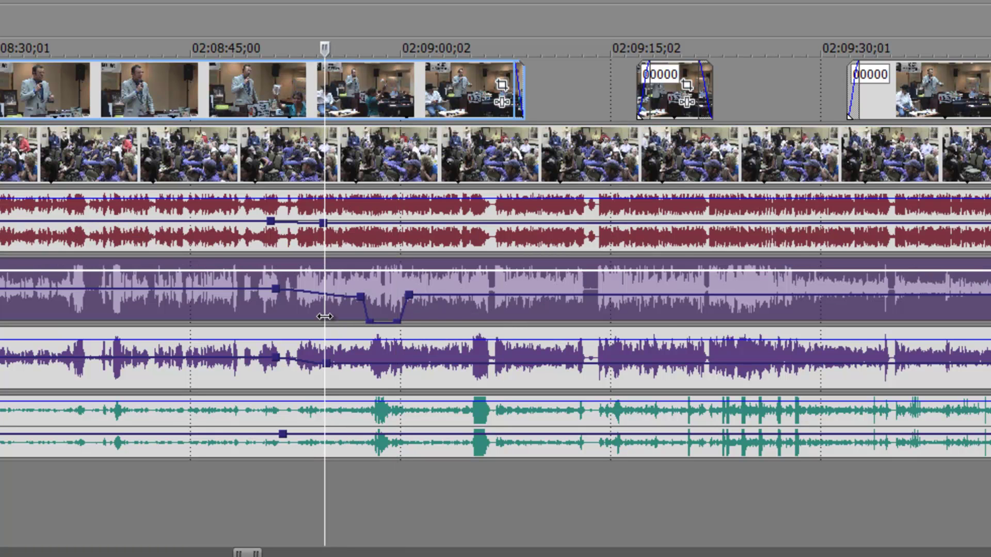
pyautogui.press('space')
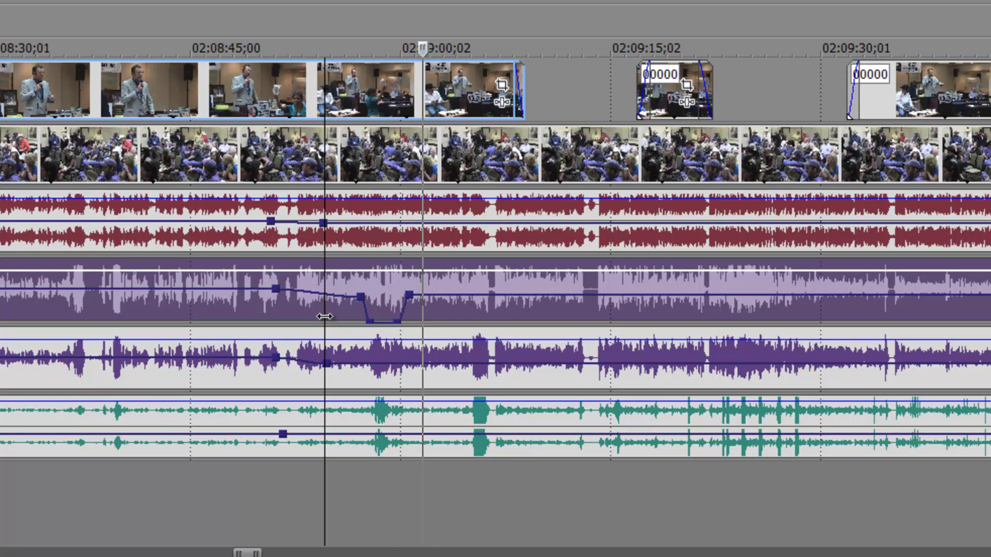
pyautogui.press('Return')
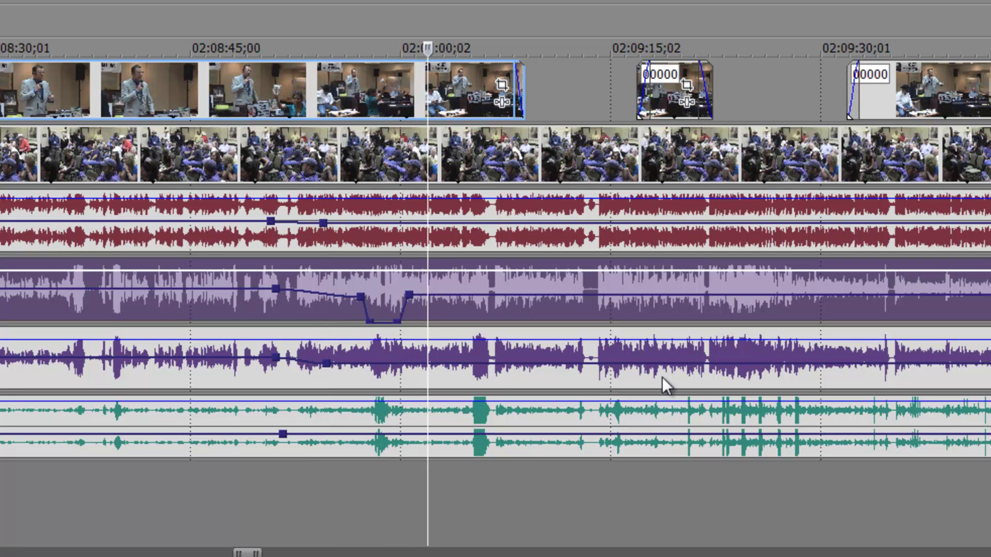
# Step: Move the timeline to 02:09:45 and set the playback position just before the noise burst
pyautogui.moveTo(958, 48); pyautogui.dragTo(75, 149)
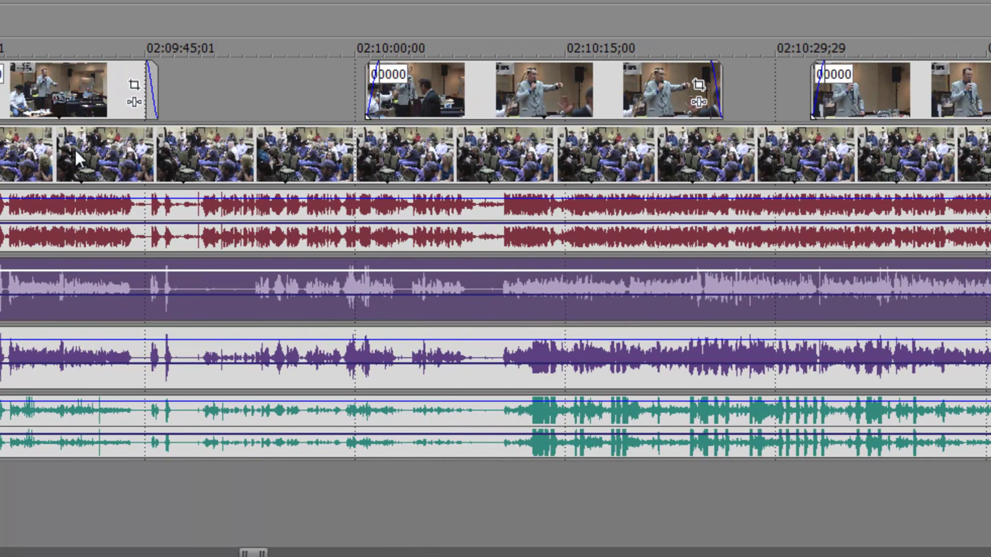
pyautogui.click(159, 318)
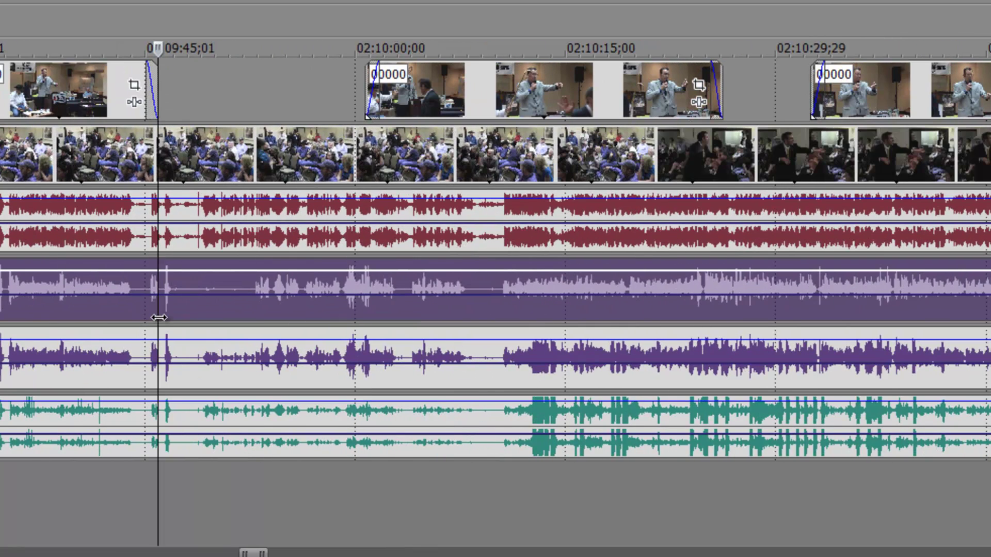
pyautogui.scroll(10, 159, 317)
pyautogui.press('Return')
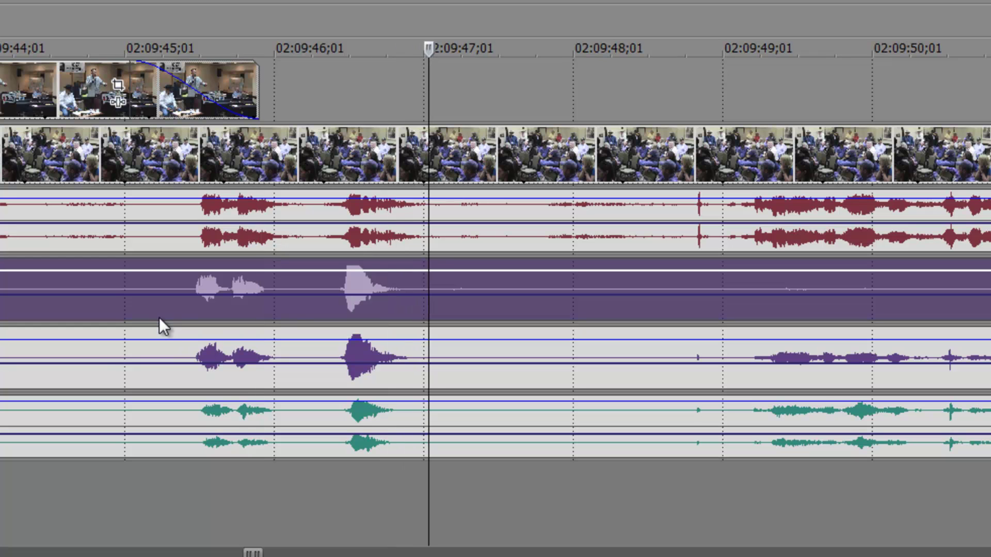
# Step: Add envelope points dropping the first purple track to -Inf dB, recovering to 1.2 dB at 02:09:47;08
pyautogui.doubleClick(283, 295)
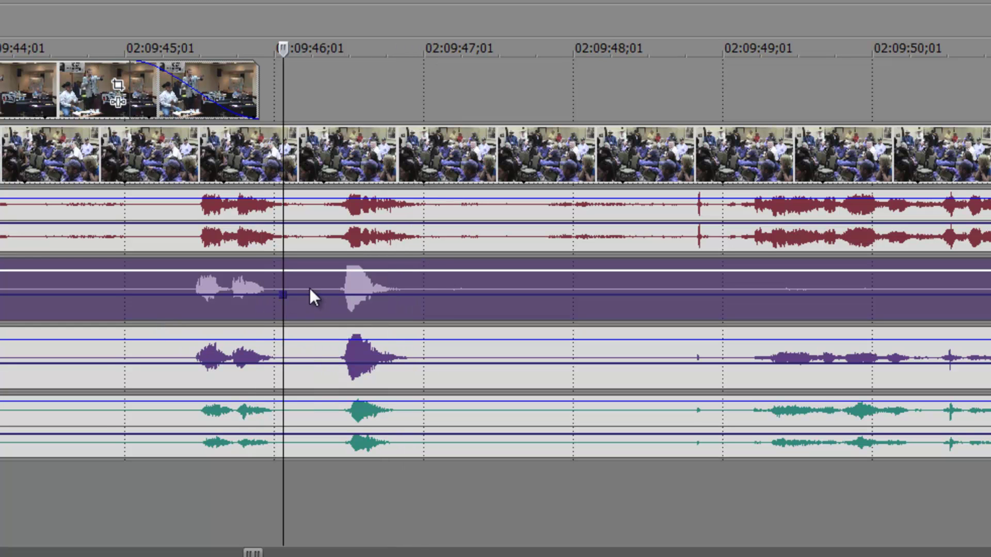
pyautogui.moveTo(314, 297); pyautogui.dragTo(387, 336)
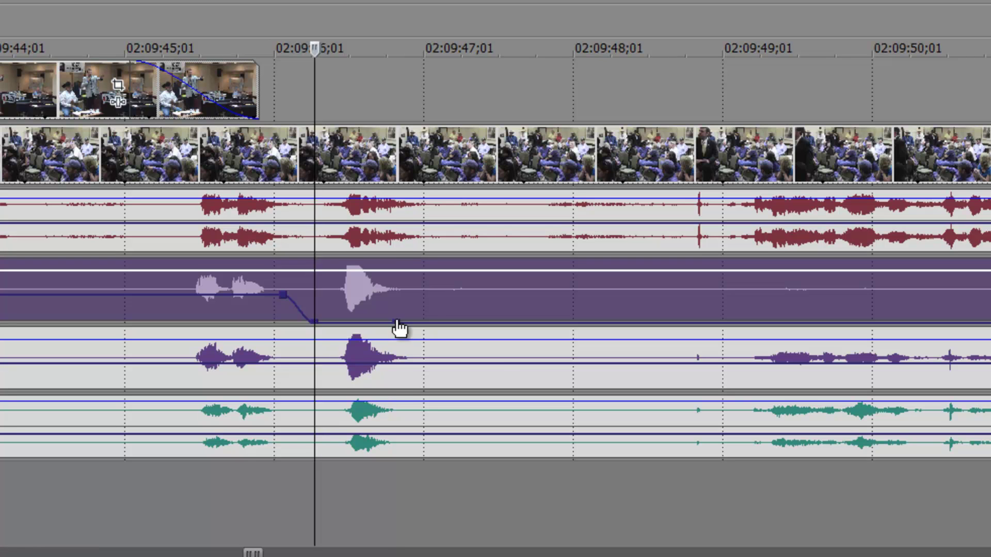
pyautogui.doubleClick(396, 322)
pyautogui.doubleClick(448, 322)
pyautogui.moveTo(449, 326); pyautogui.dragTo(462, 287)
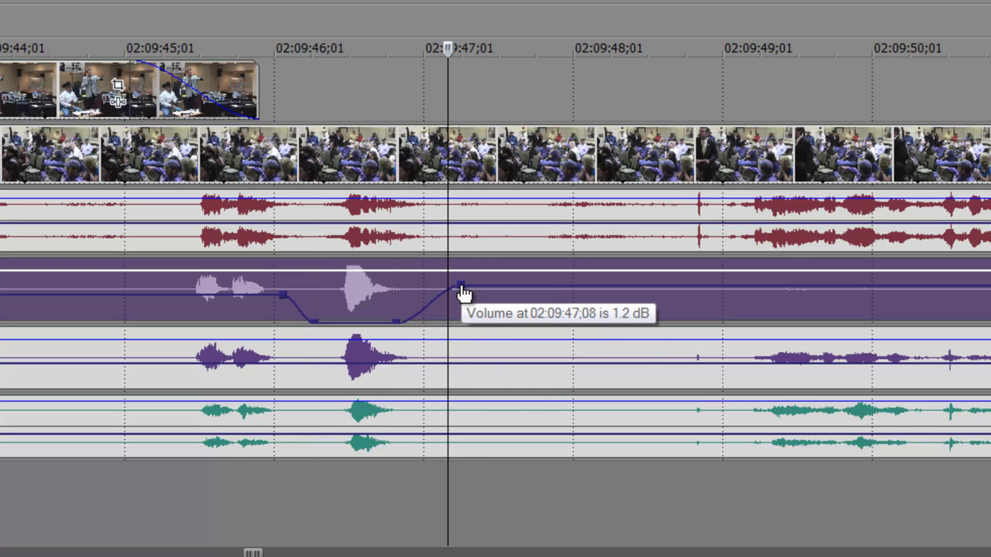
# Step: Select the 02:09:46–02:09:47 span over the cough and add volume points on the lower purple track
pyautogui.click(274, 82)
pyautogui.keyDown('shift'); pyautogui.click(439, 78); pyautogui.keyUp('shift')
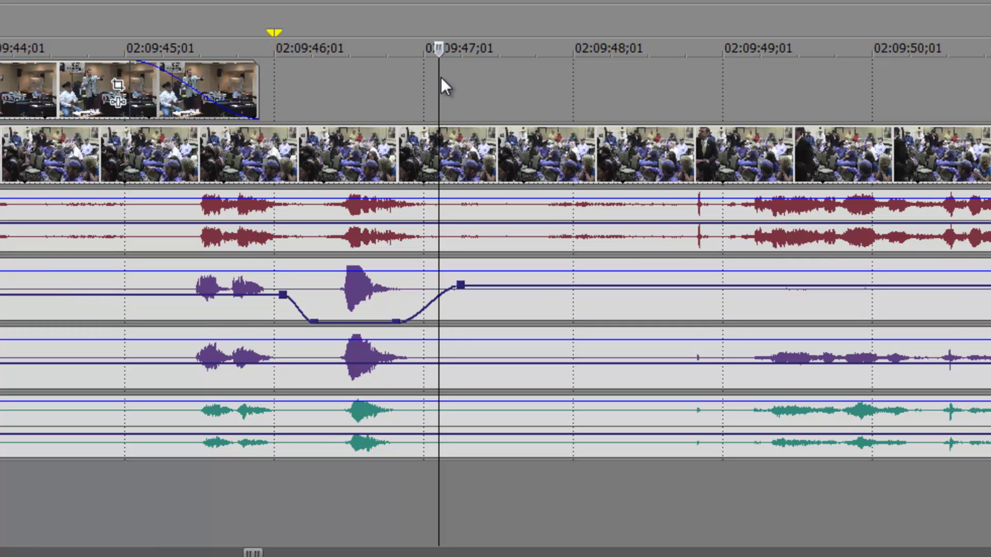
pyautogui.click(389, 35)
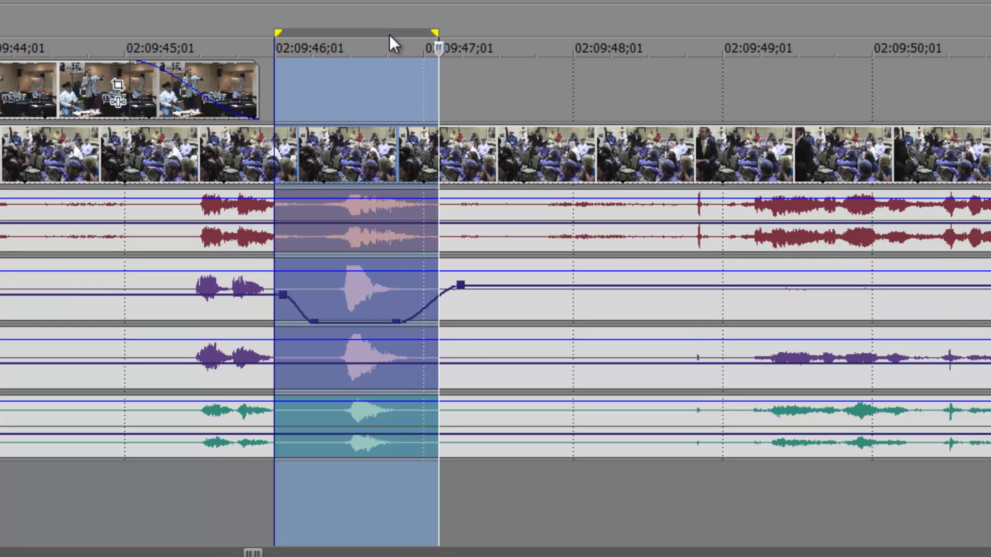
pyautogui.click(358, 364)
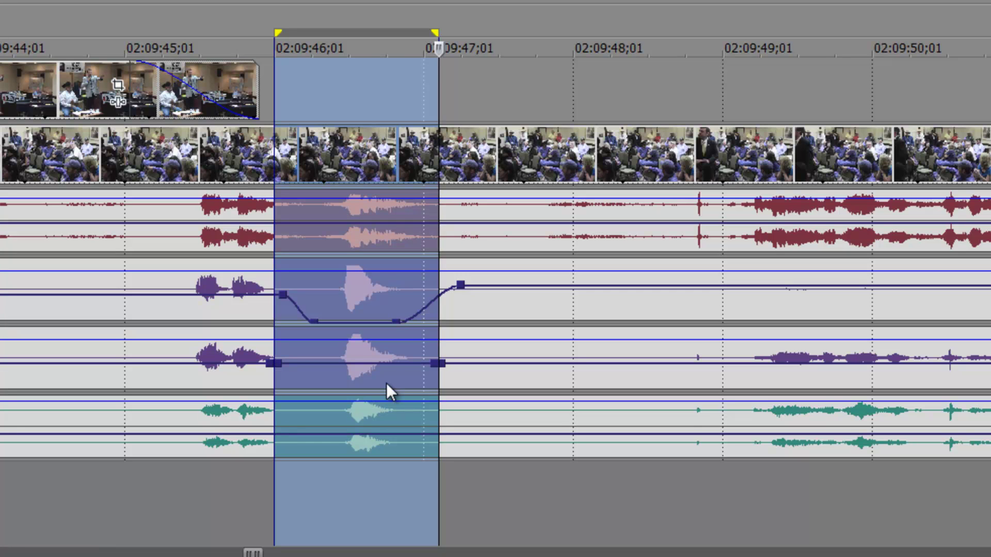
# Step: Delete the lower track's new points and undo the upper purple track's earlier wide dip
pyautogui.press('Delete')
pyautogui.hotkey('ctrl', 'z')
pyautogui.hotkey('ctrl', 'z')
pyautogui.hotkey('ctrl', 'z')
pyautogui.hotkey('ctrl', 'z')
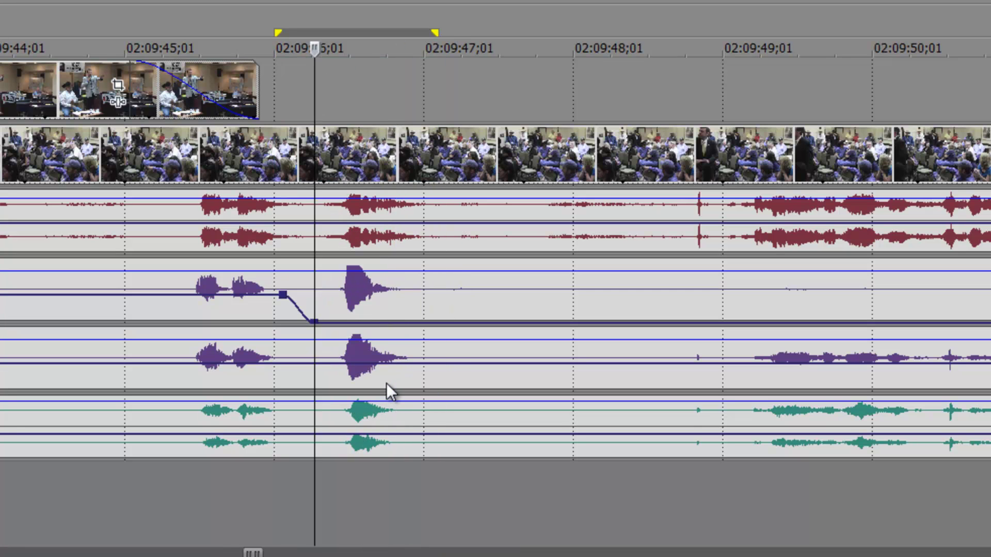
pyautogui.hotkey('ctrl', 'z')
pyautogui.hotkey('ctrl', 'z')
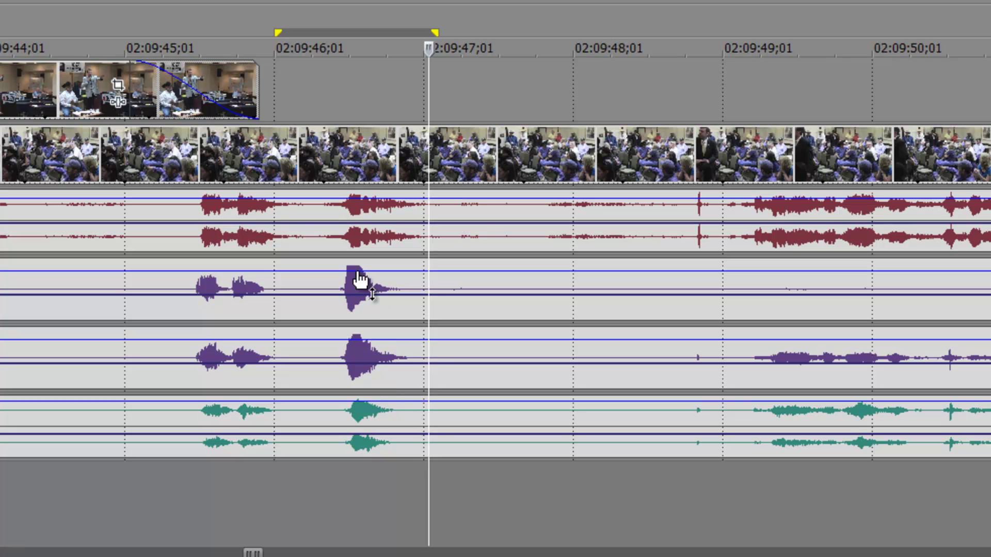
# Step: Set a loop region over the cough and silence the upper purple track from 02:09:46;14 to 02:09:47
pyautogui.click(339, 84)
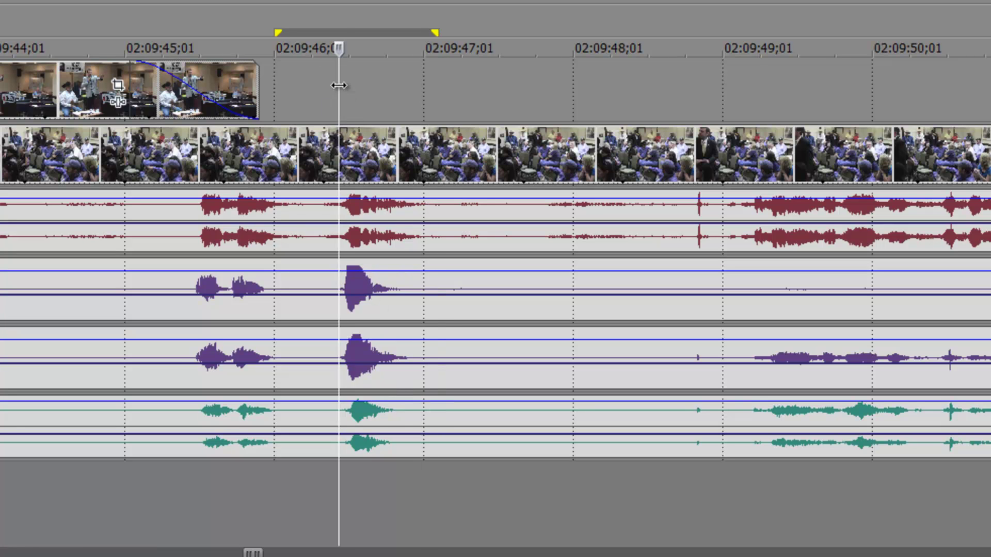
pyautogui.press('i')
pyautogui.click(403, 93)
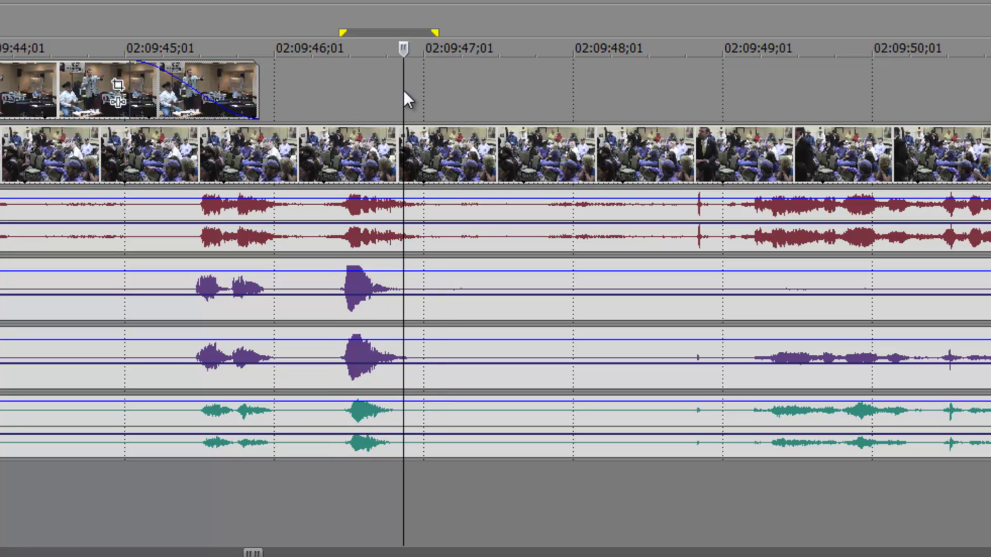
pyautogui.click(409, 92)
pyautogui.press('o')
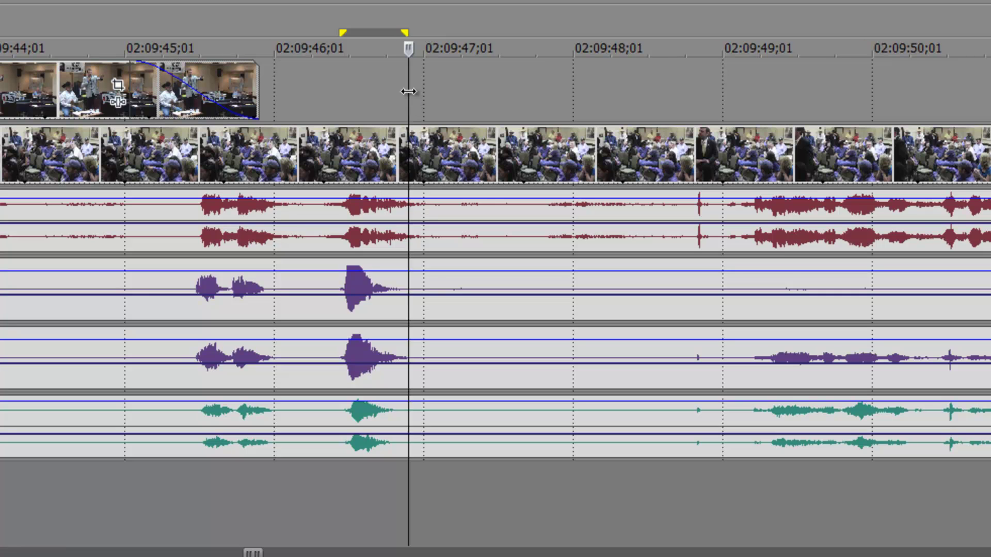
pyautogui.doubleClick(379, 32)
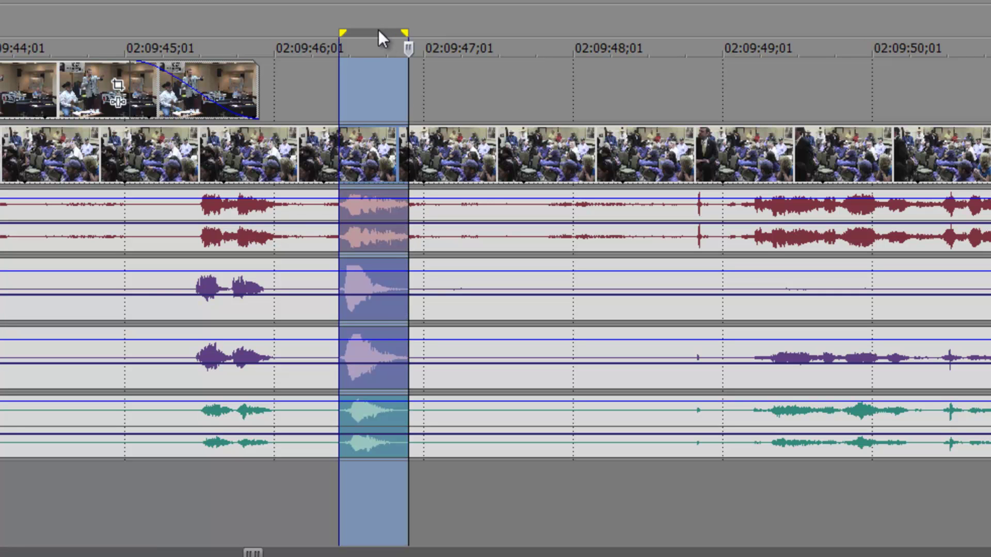
pyautogui.click(369, 298)
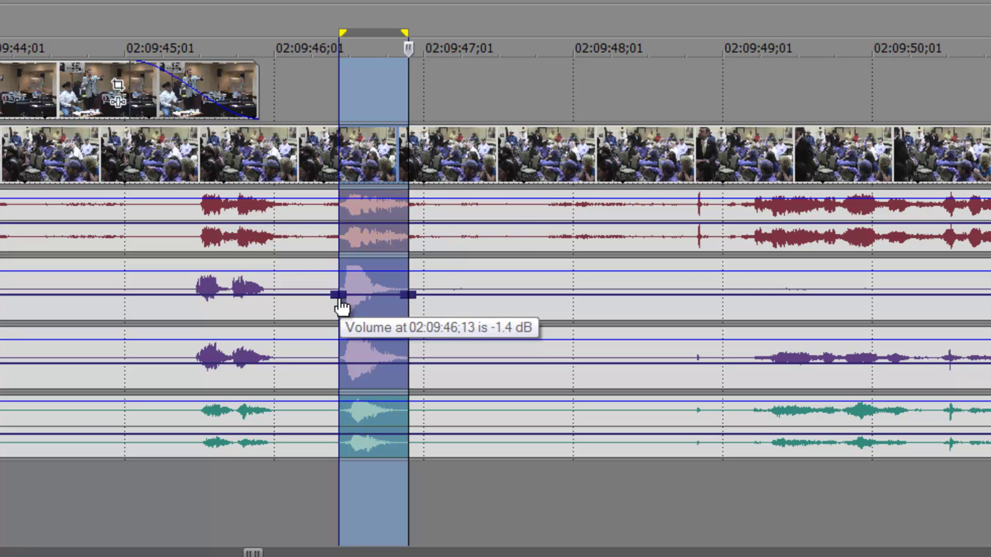
pyautogui.moveTo(347, 302); pyautogui.dragTo(349, 332)
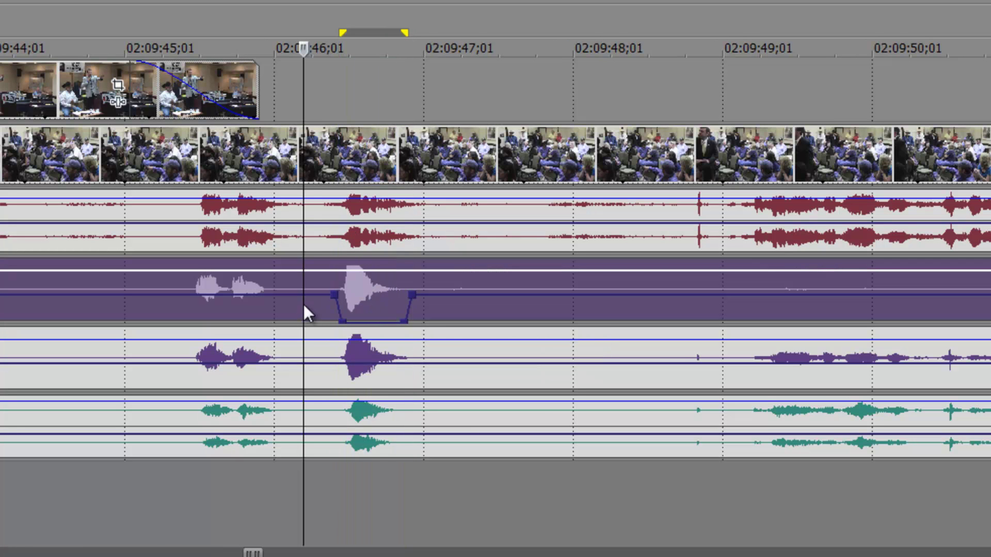
# Step: Drop the teal track's volume to -Inf dB across the loop region covering the cough
pyautogui.doubleClick(376, 34)
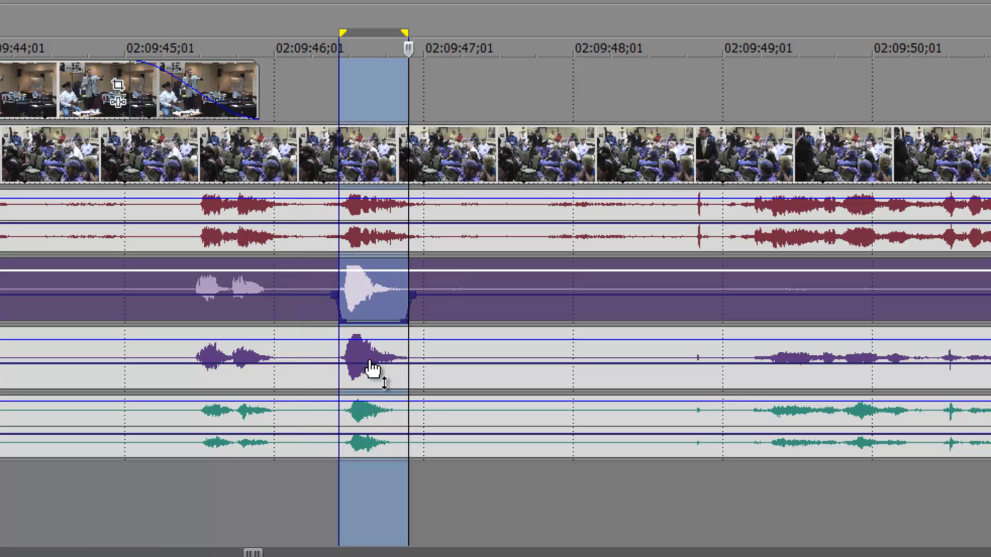
pyautogui.click(370, 240)
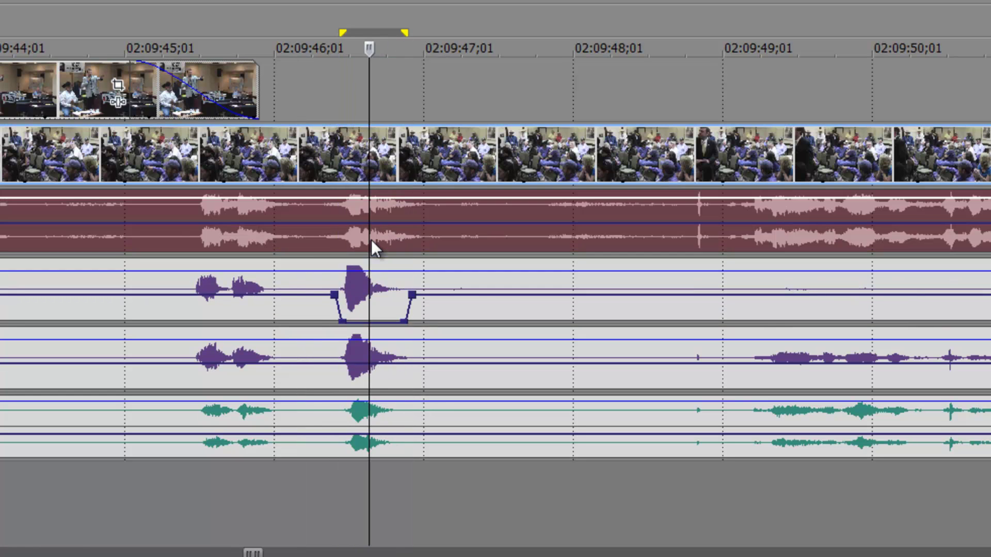
pyautogui.doubleClick(360, 31)
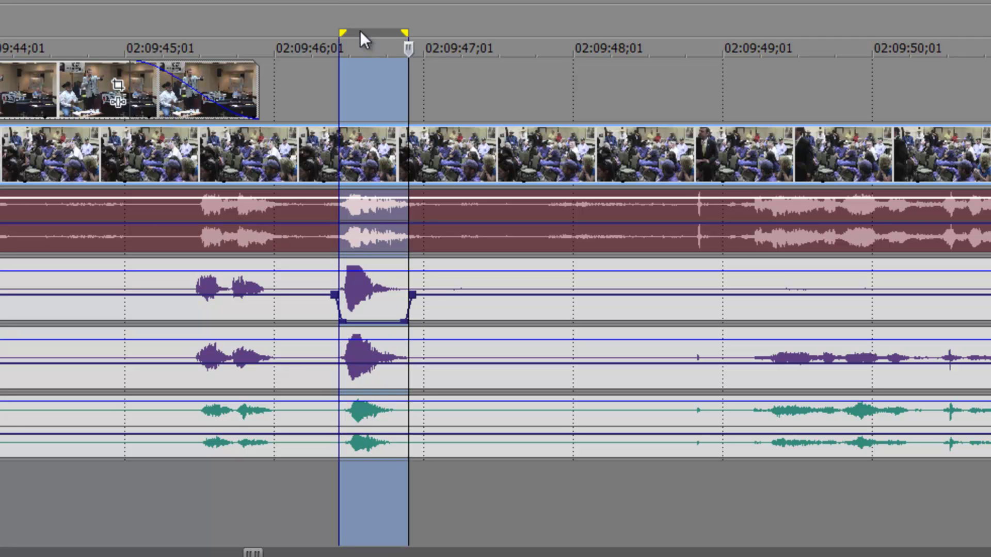
pyautogui.click(377, 436)
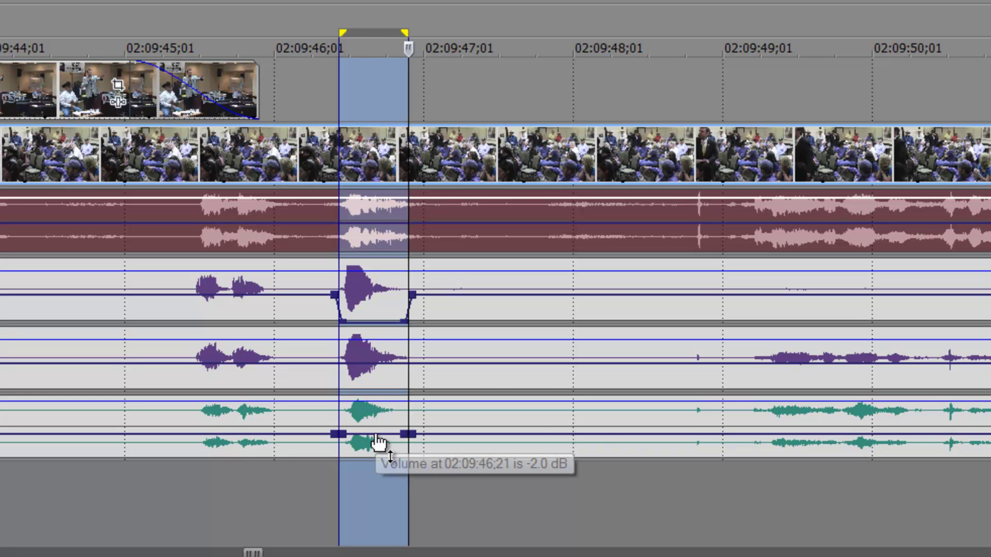
pyautogui.moveTo(405, 441); pyautogui.dragTo(398, 485)
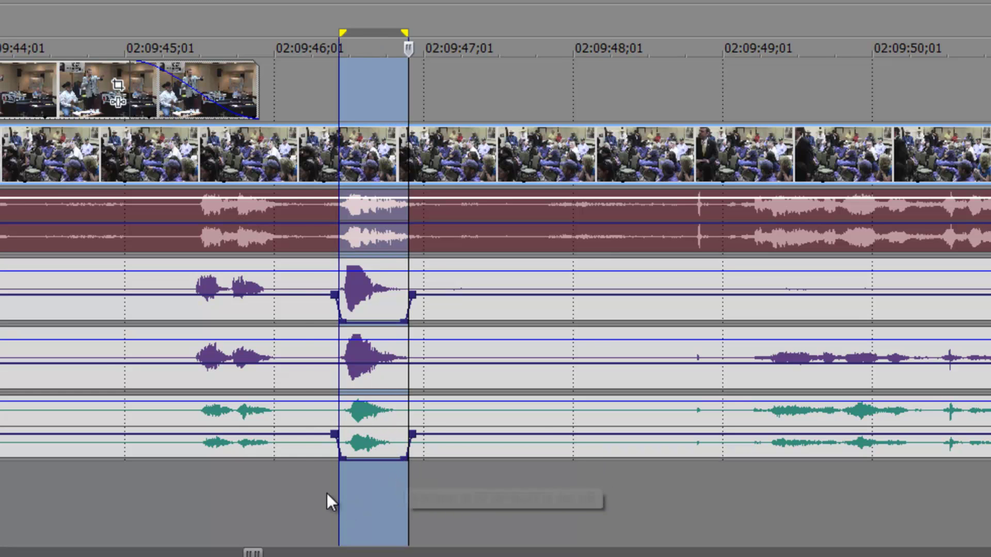
# Step: Play back from just before the cough to check both dips, then reselect the loop region
pyautogui.click(305, 486)
pyautogui.press('space')
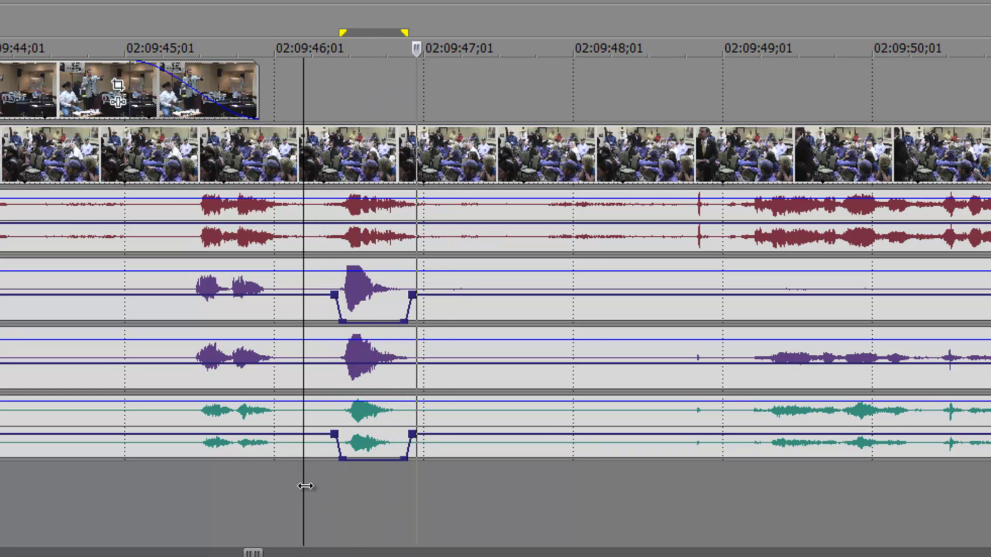
pyautogui.press('space')
pyautogui.press('space')
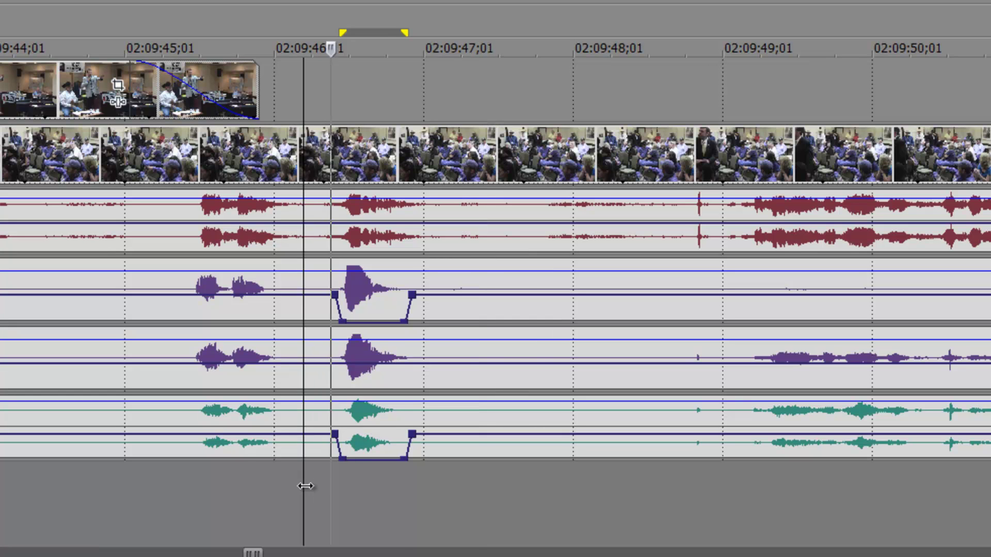
pyautogui.press('Return')
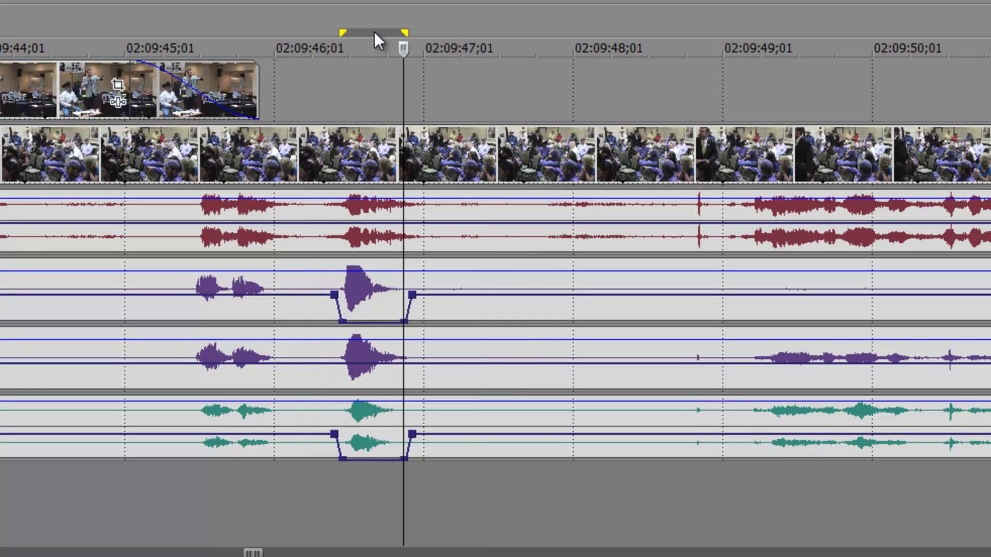
pyautogui.doubleClick(373, 32)
# Step: Enable Loop Playback, start playing, and widen the loop region to 02:09:45–02:09:48
pyautogui.rightClick(358, 29)
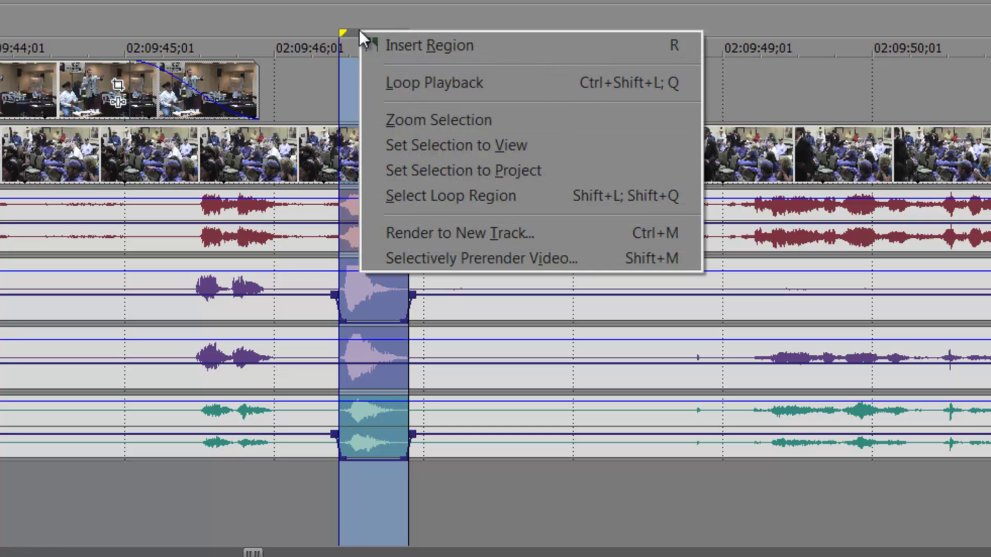
pyautogui.click(414, 92)
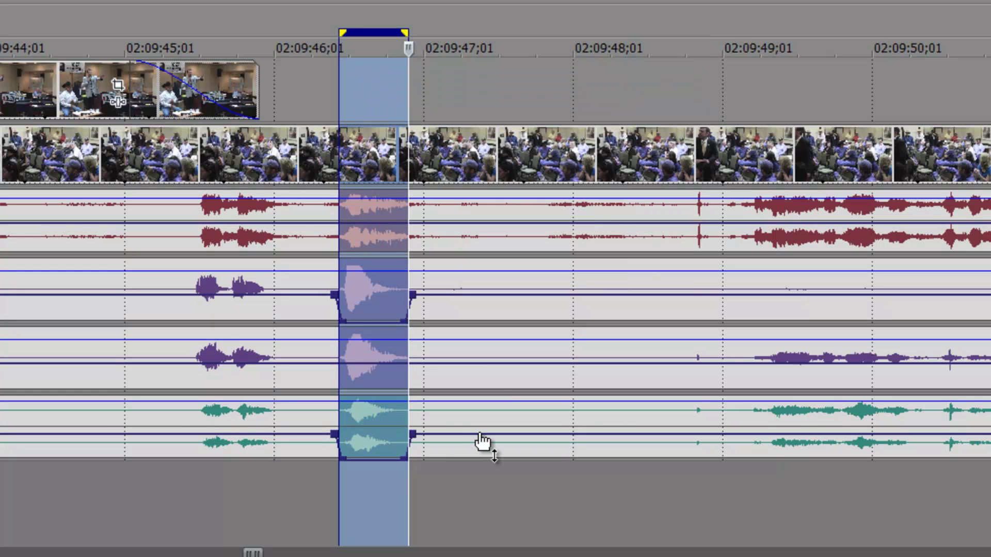
pyautogui.press('space')
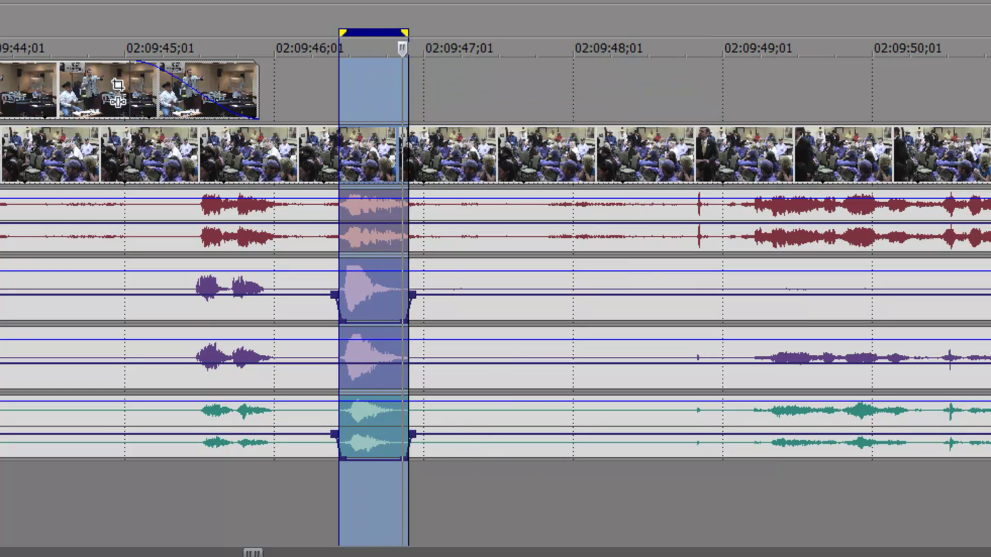
pyautogui.moveTo(406, 32); pyautogui.dragTo(592, 32)
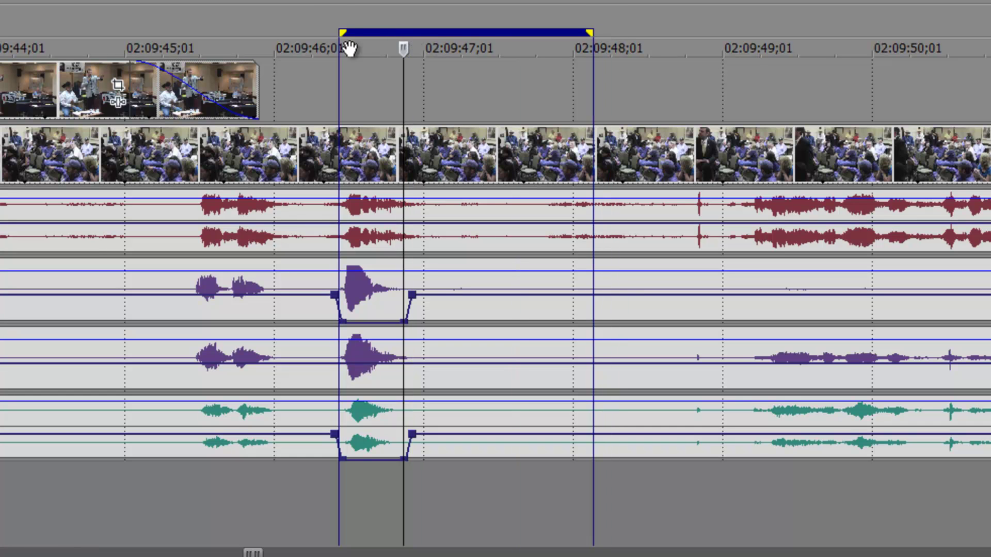
pyautogui.moveTo(342, 48); pyautogui.dragTo(159, 49)
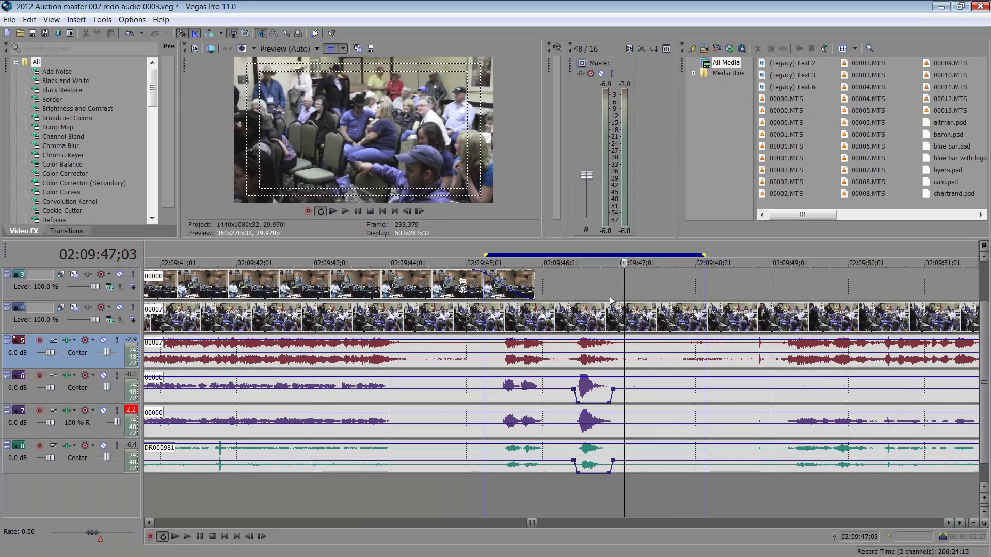
# Step: Stop playback and place the edit cursor at 02:37:38;12 near marker 31
pyautogui.click(361, 117)
pyautogui.scroll(-15, 587, 300)
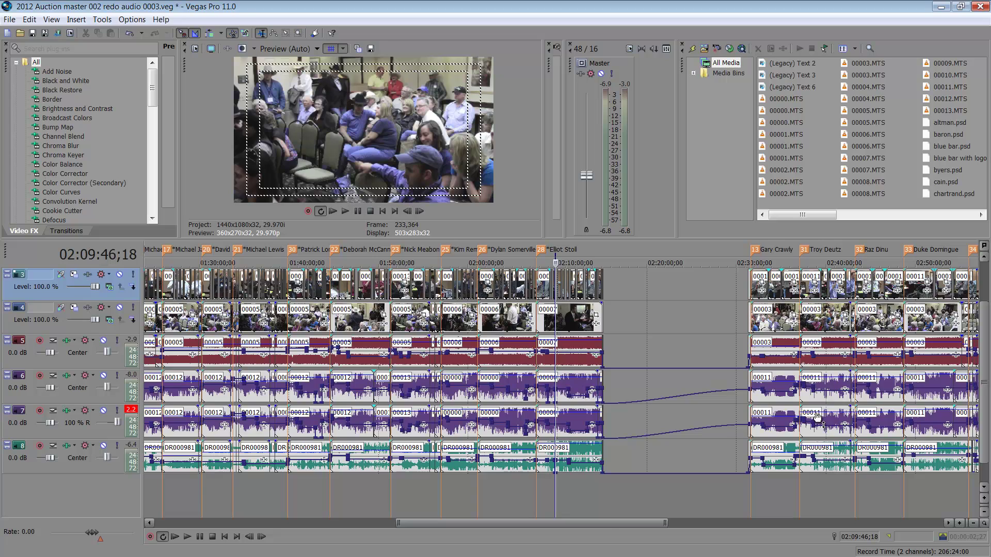
pyautogui.click(817, 417)
pyautogui.scroll(8, 825, 422)
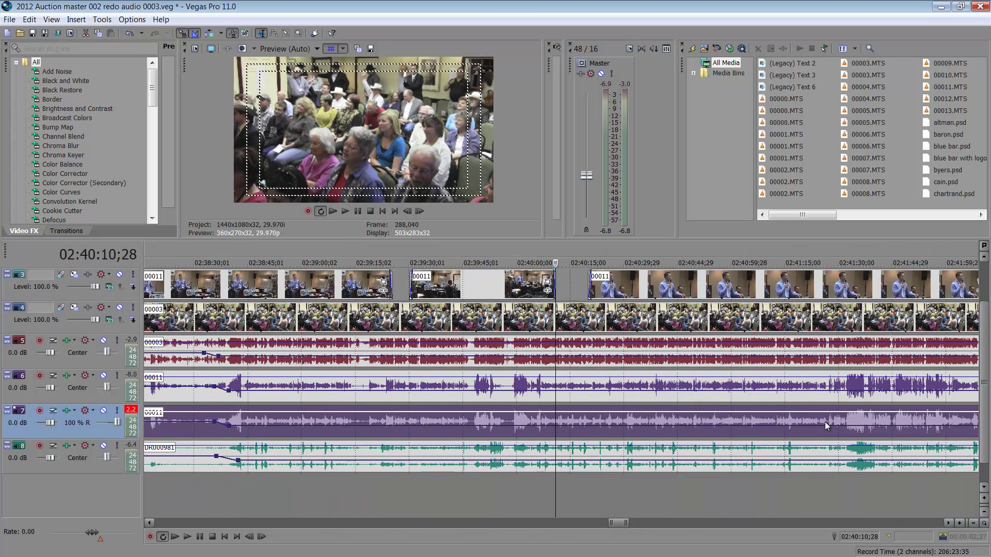
pyautogui.scroll(-3, 825, 422)
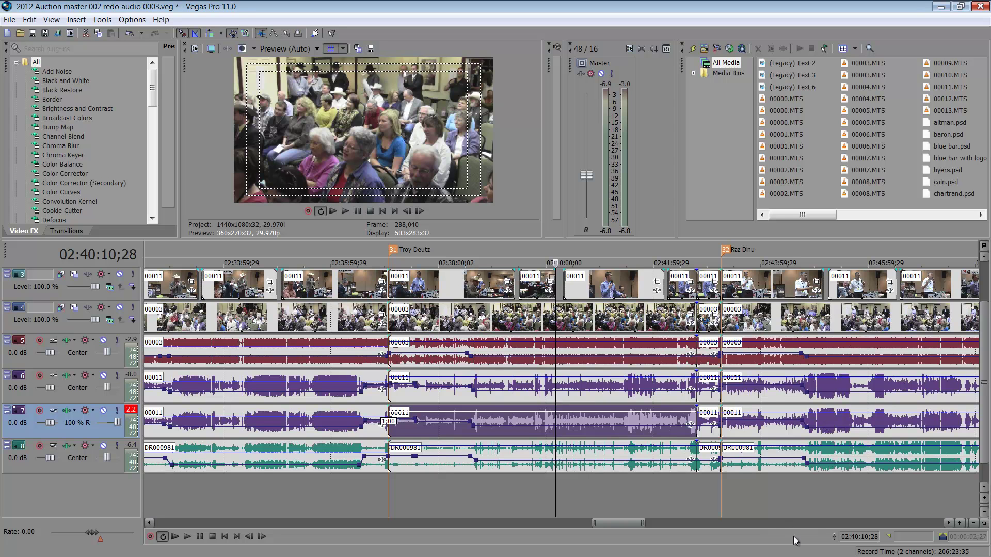
pyautogui.click(419, 394)
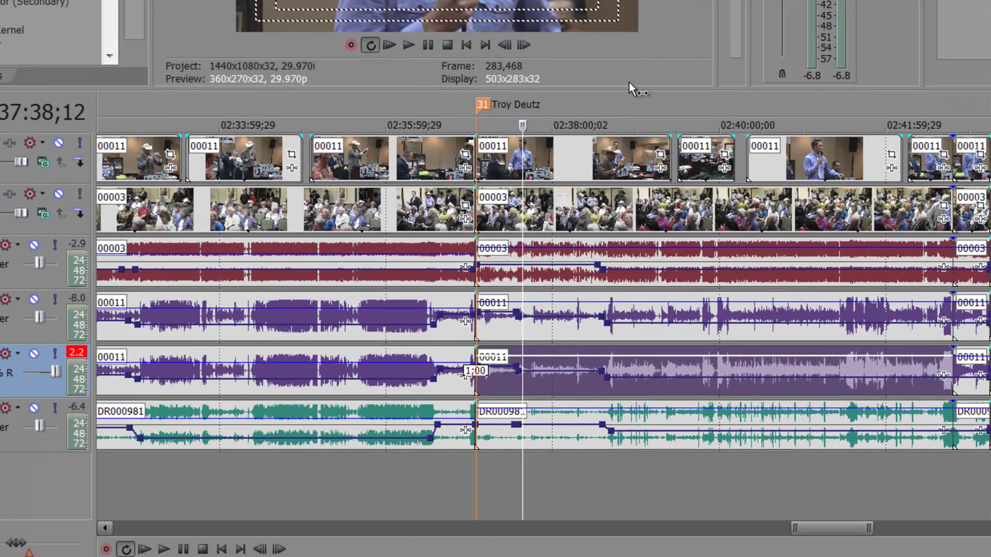
pyautogui.click(627, 150)
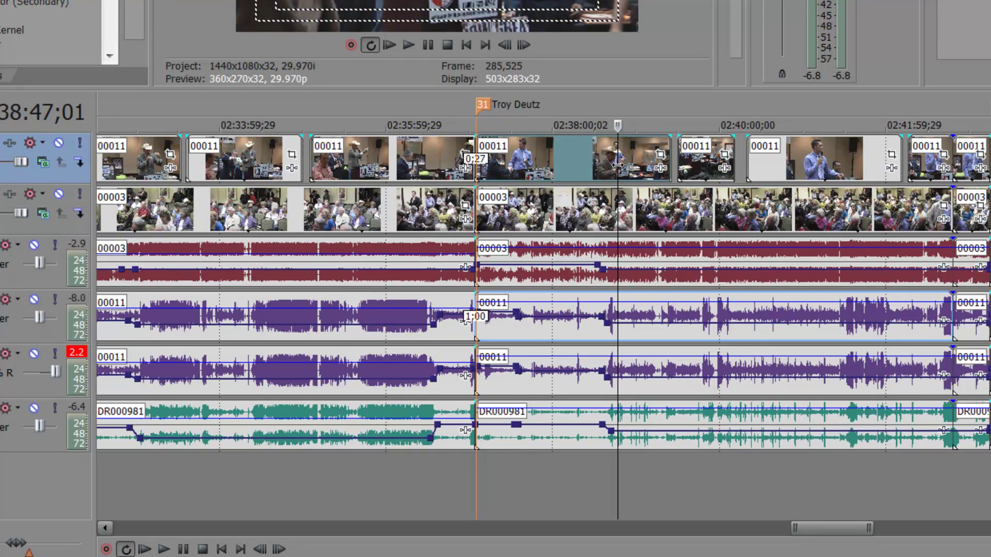
pyautogui.click(672, 440)
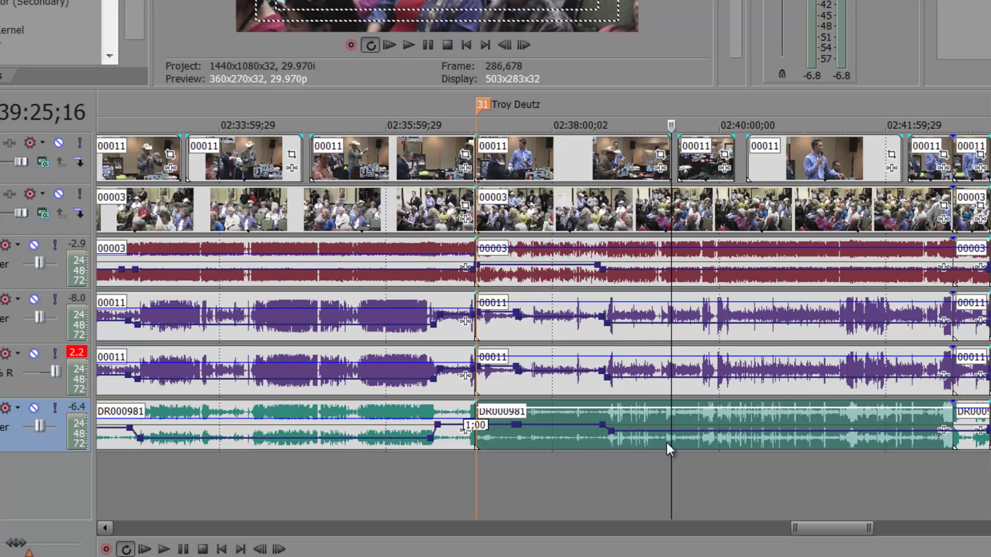
pyautogui.click(620, 252)
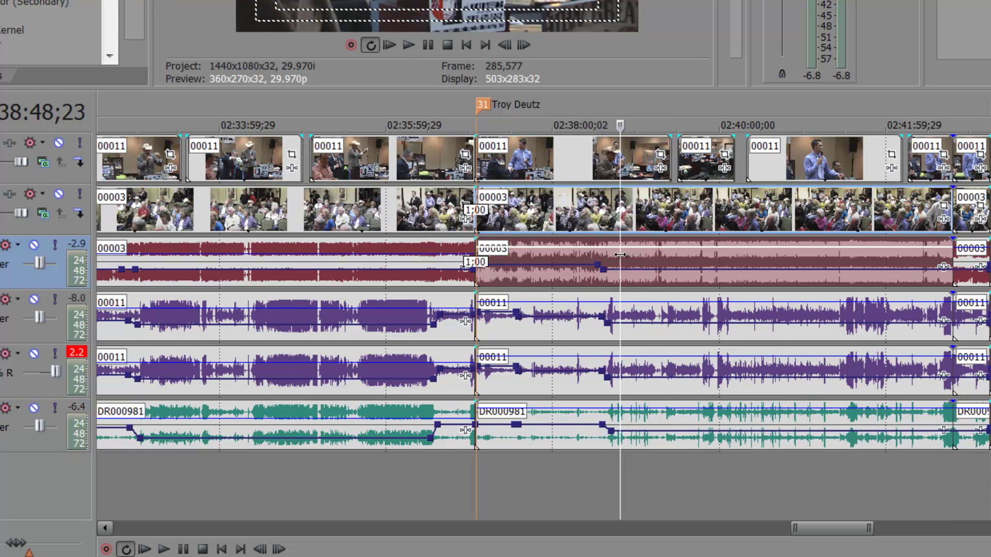
pyautogui.click(741, 214)
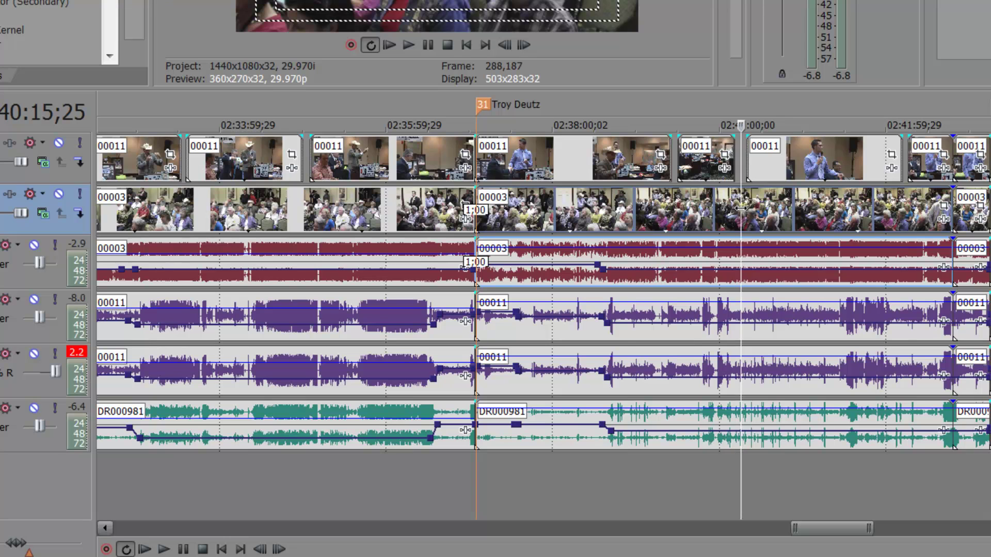